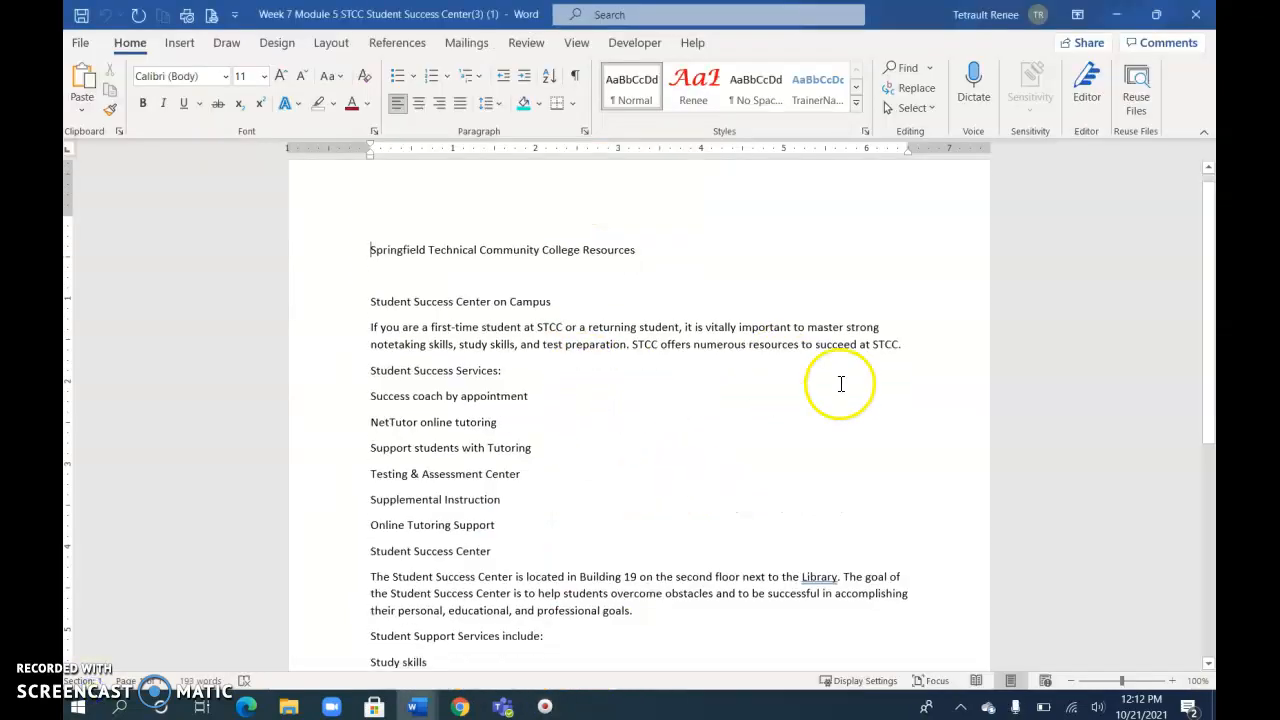
Step: Apply the Title style to the document's first line, "Springfield Technical Community College Resources"
scroll(841, 384, down, 2)
drag(1206, 318, 1200, 218)
click(340, 234)
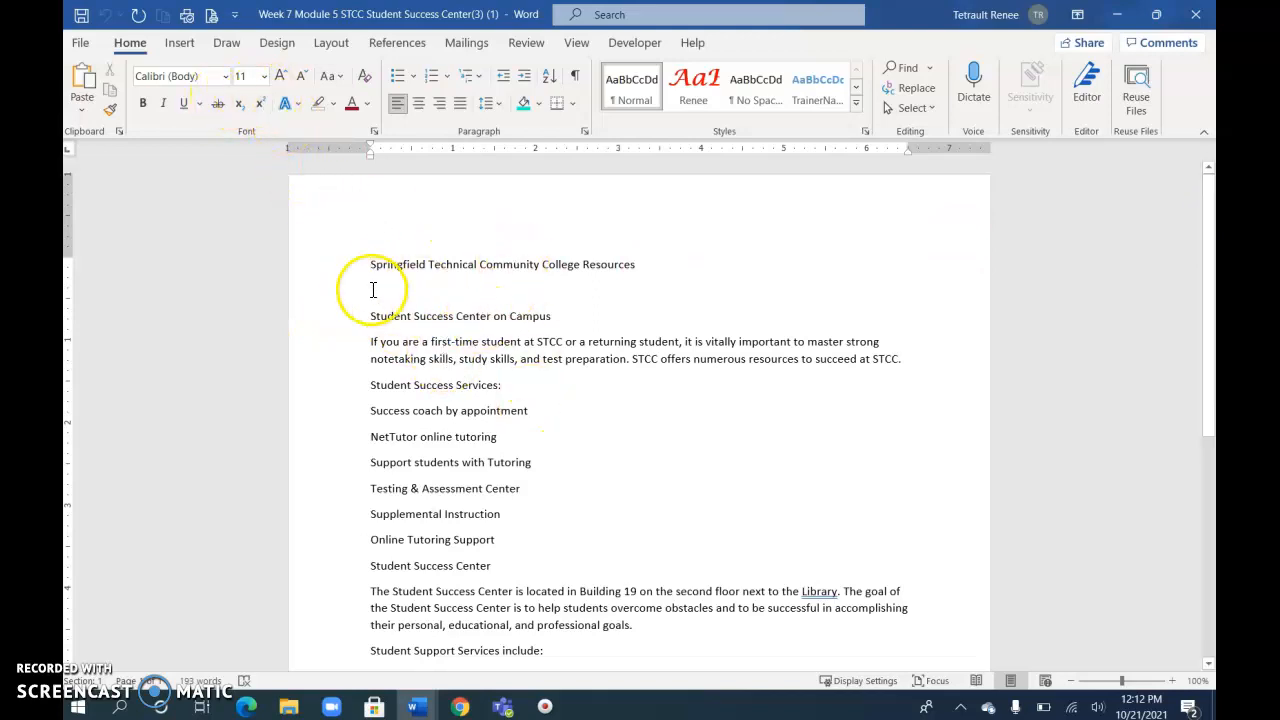
click(576, 264)
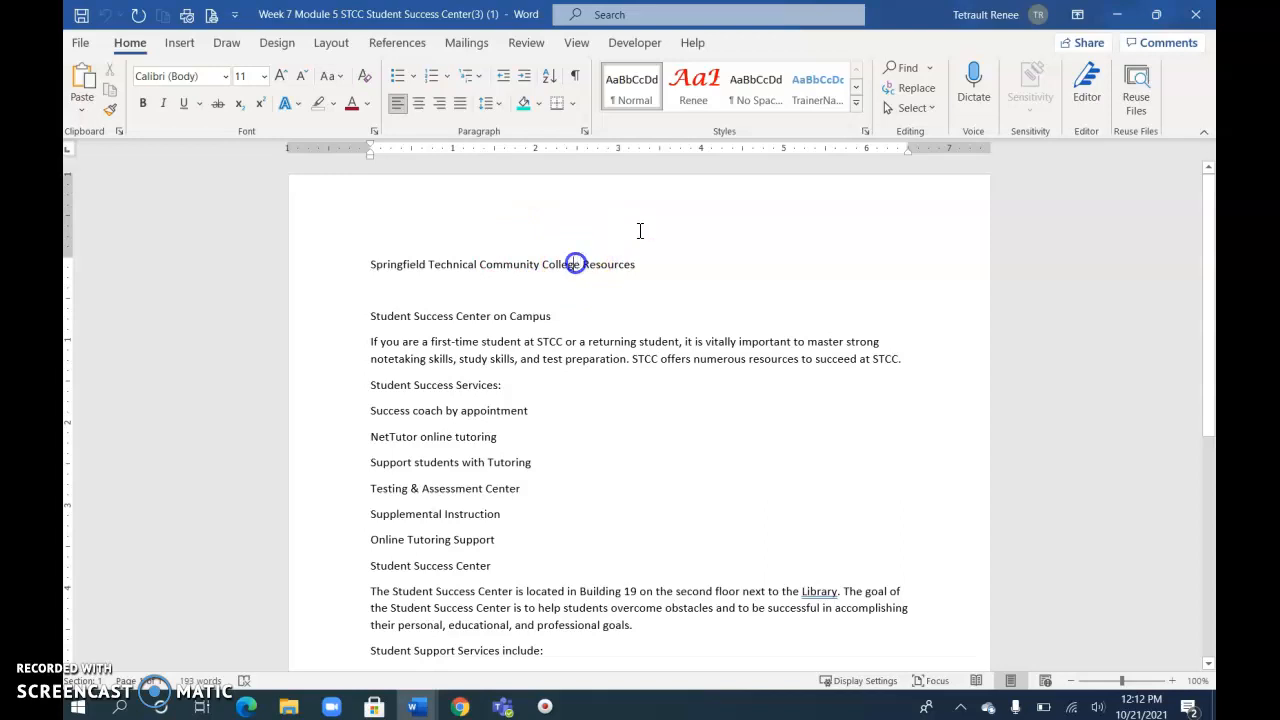
click(856, 108)
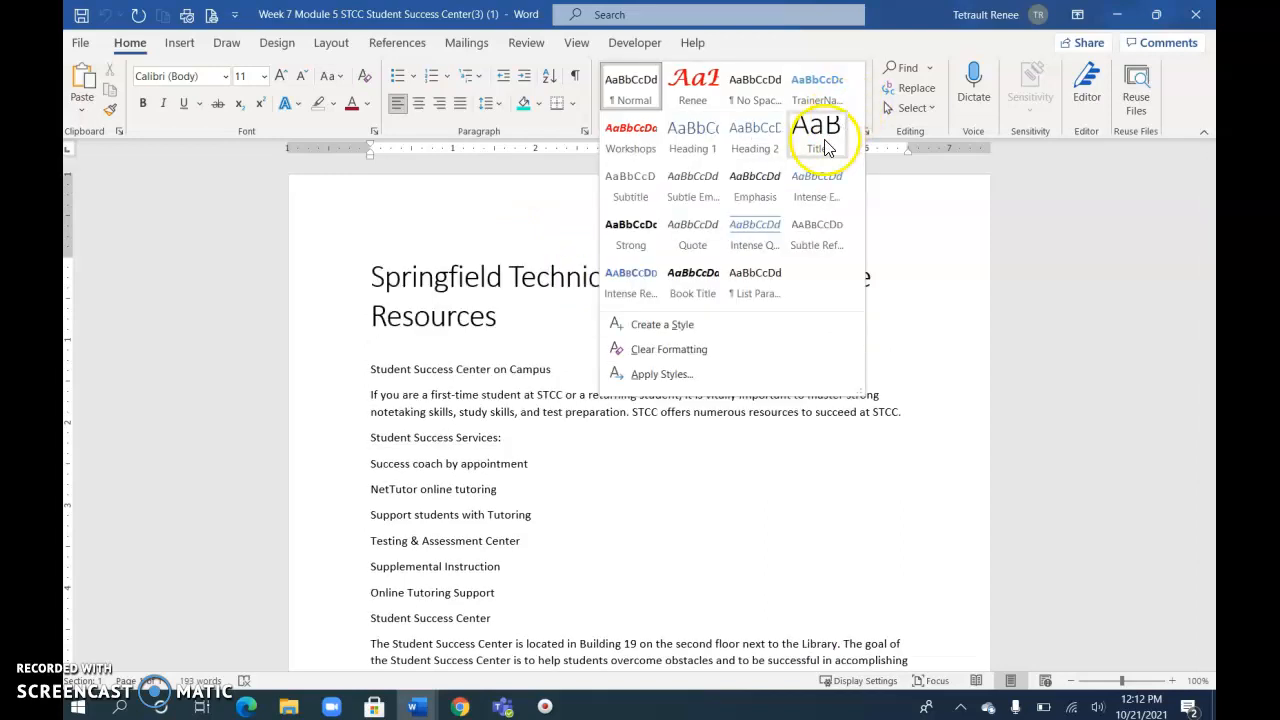
click(826, 137)
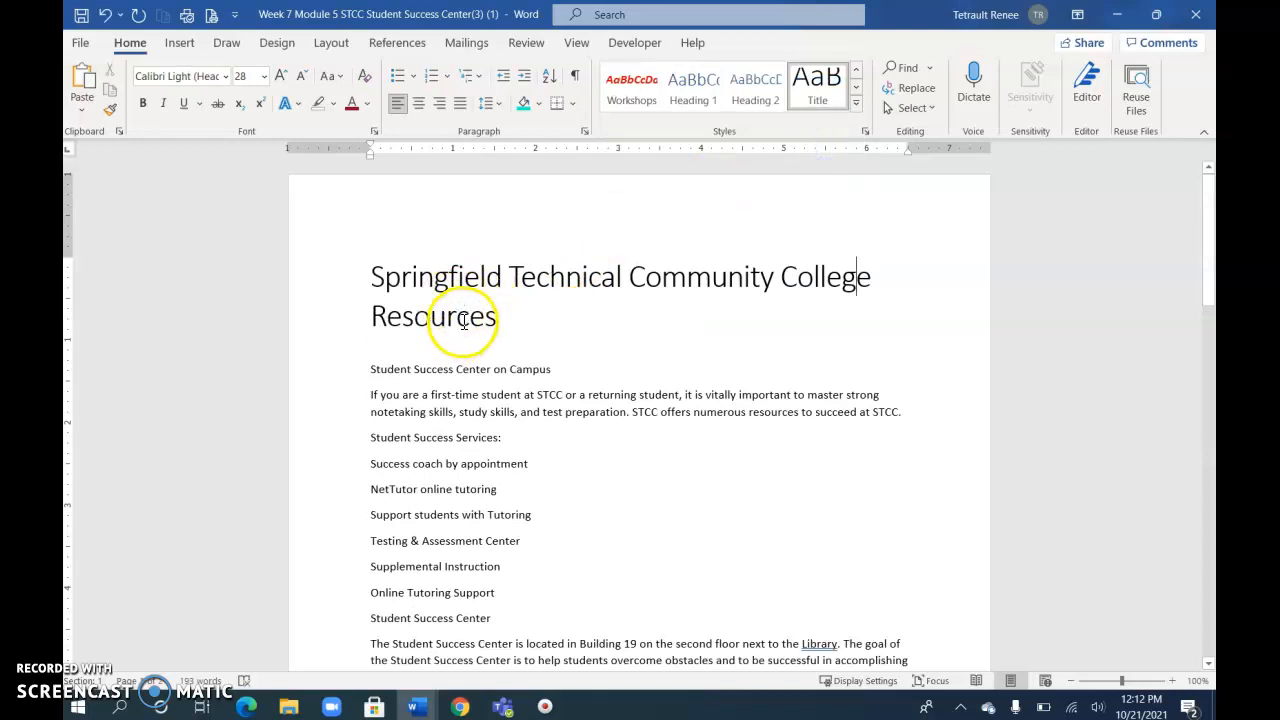
Step: Reduce the title's font size to 22 so that it fits on one line
drag(495, 317, 391, 286)
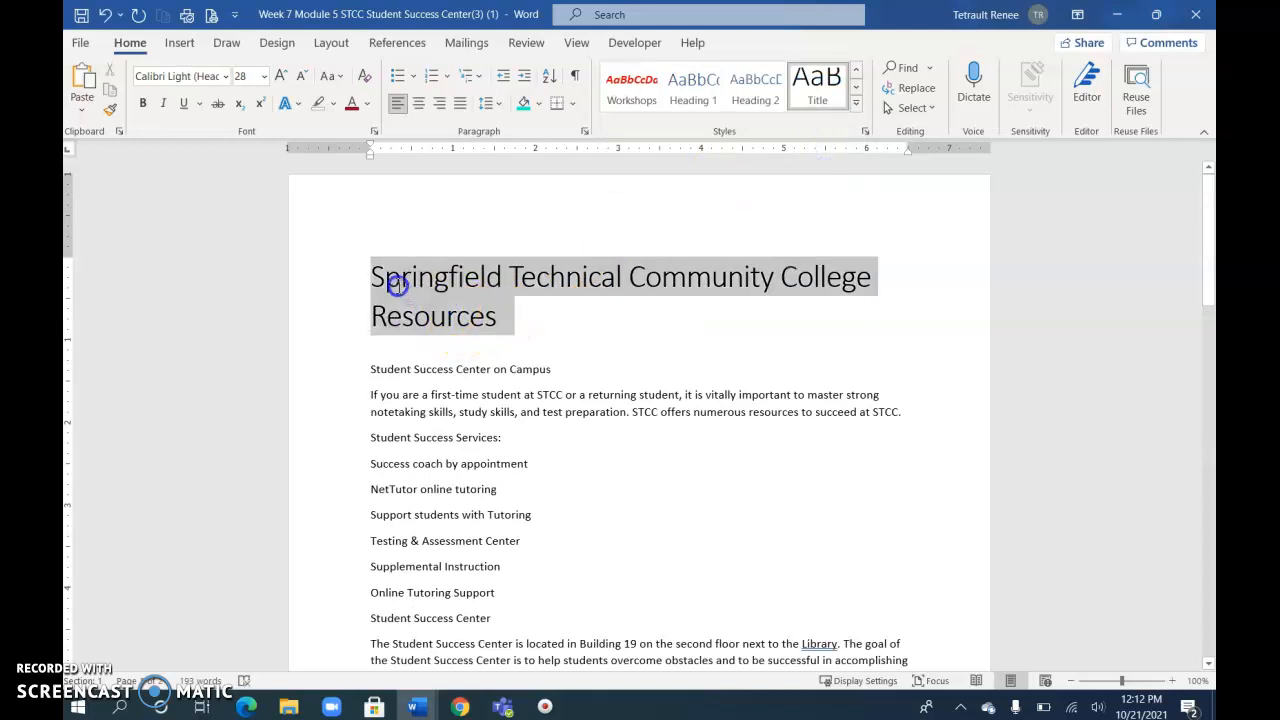
click(302, 78)
click(302, 80)
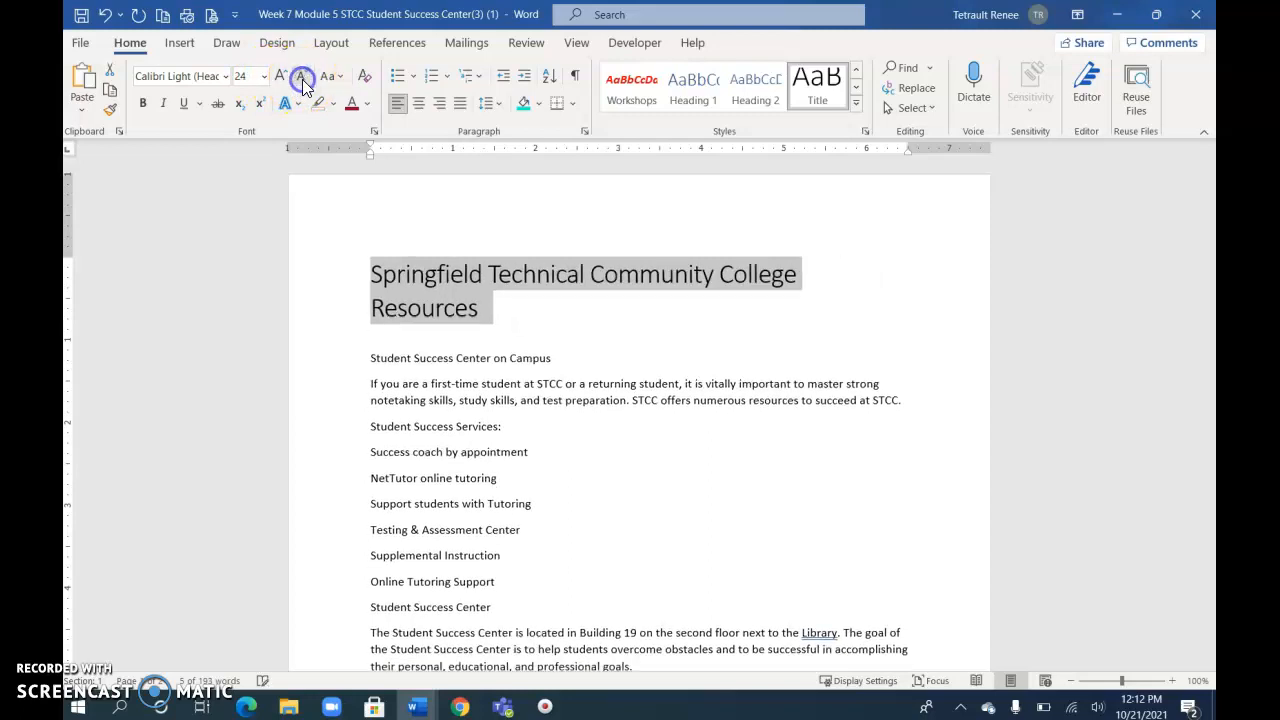
click(302, 80)
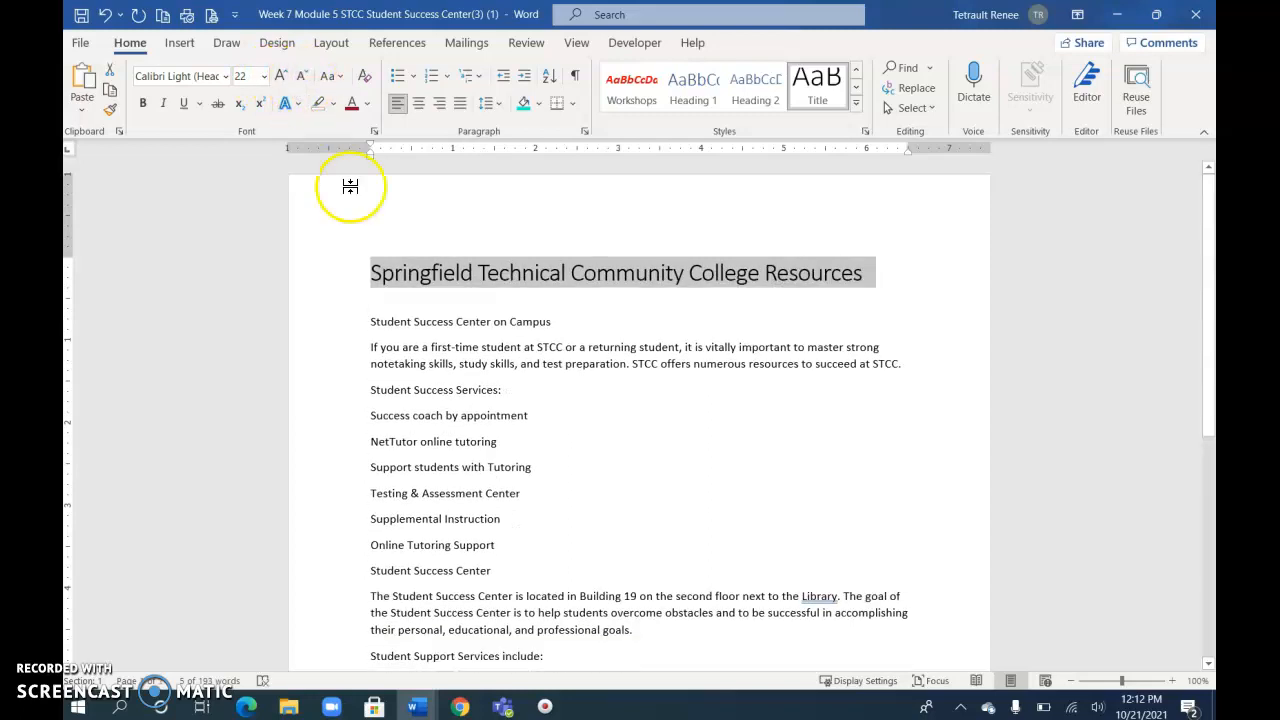
Step: Make the title bold and colour its text with the recently used dark red
click(143, 104)
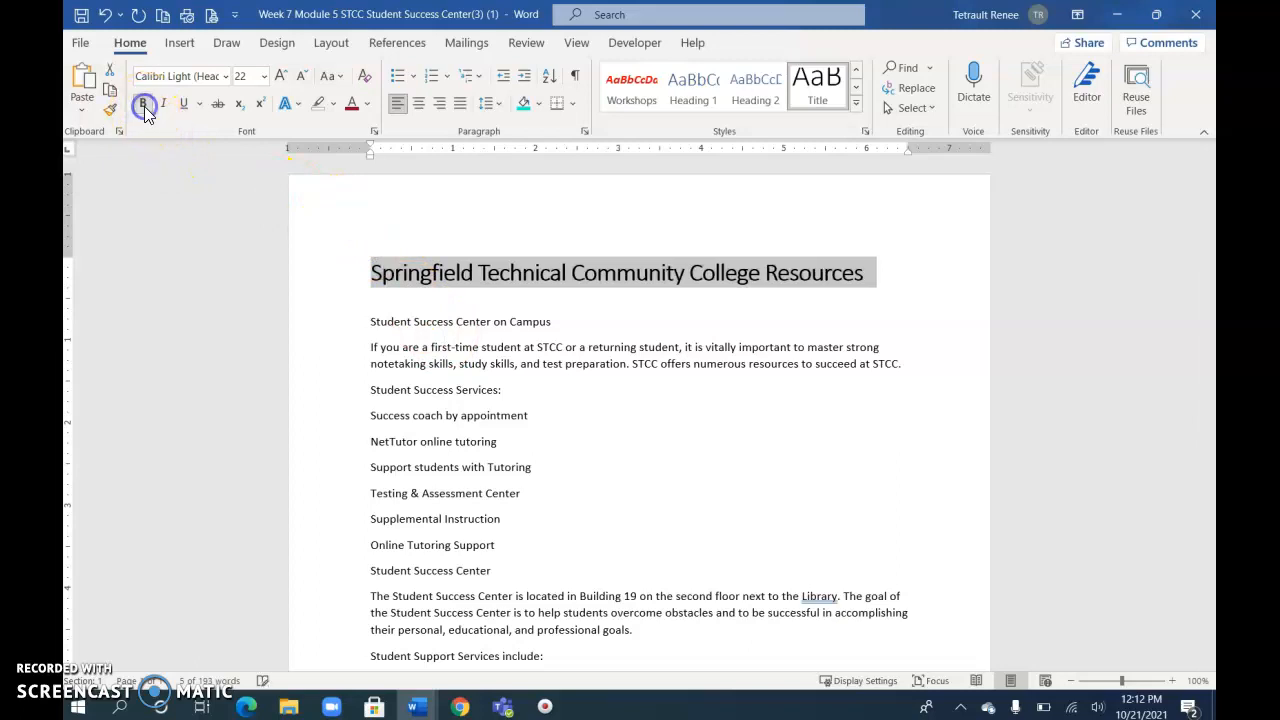
click(367, 106)
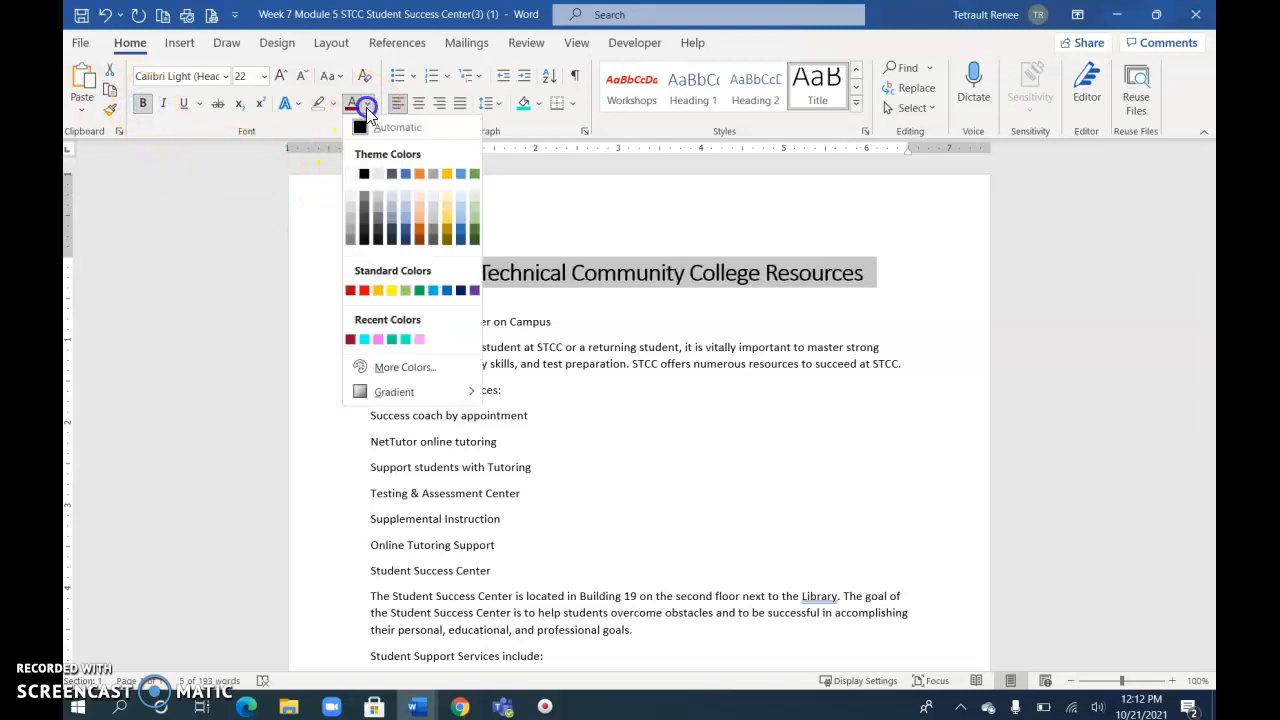
click(350, 340)
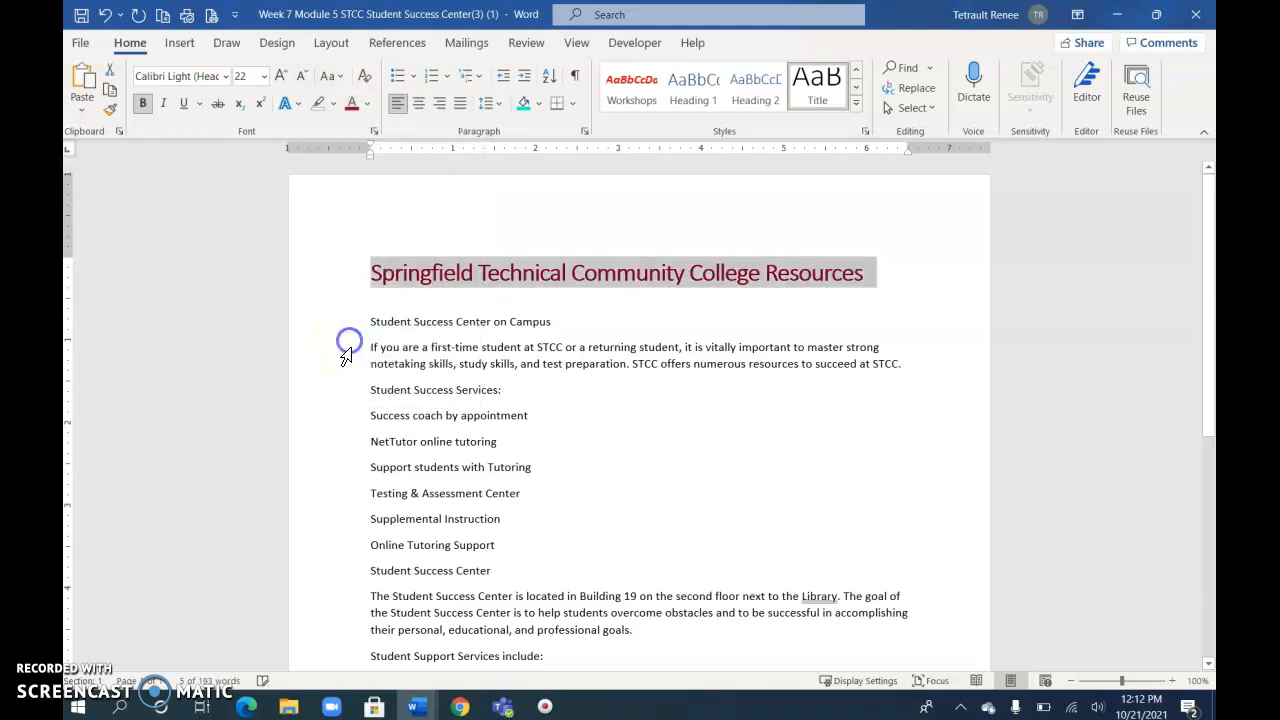
Step: Apply Heading 1 to the lines "Student Success Center on Campus", "Student Success Services:" and "Student Success Center"
click(496, 321)
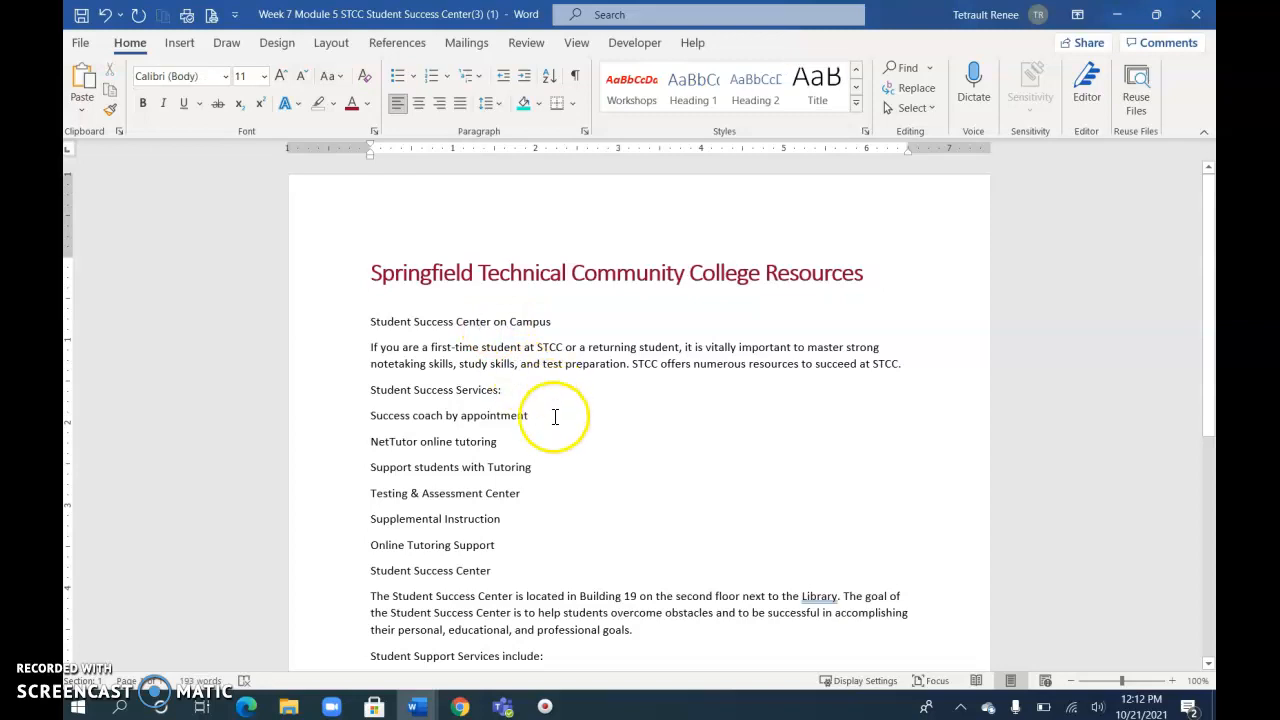
click(438, 321)
click(693, 90)
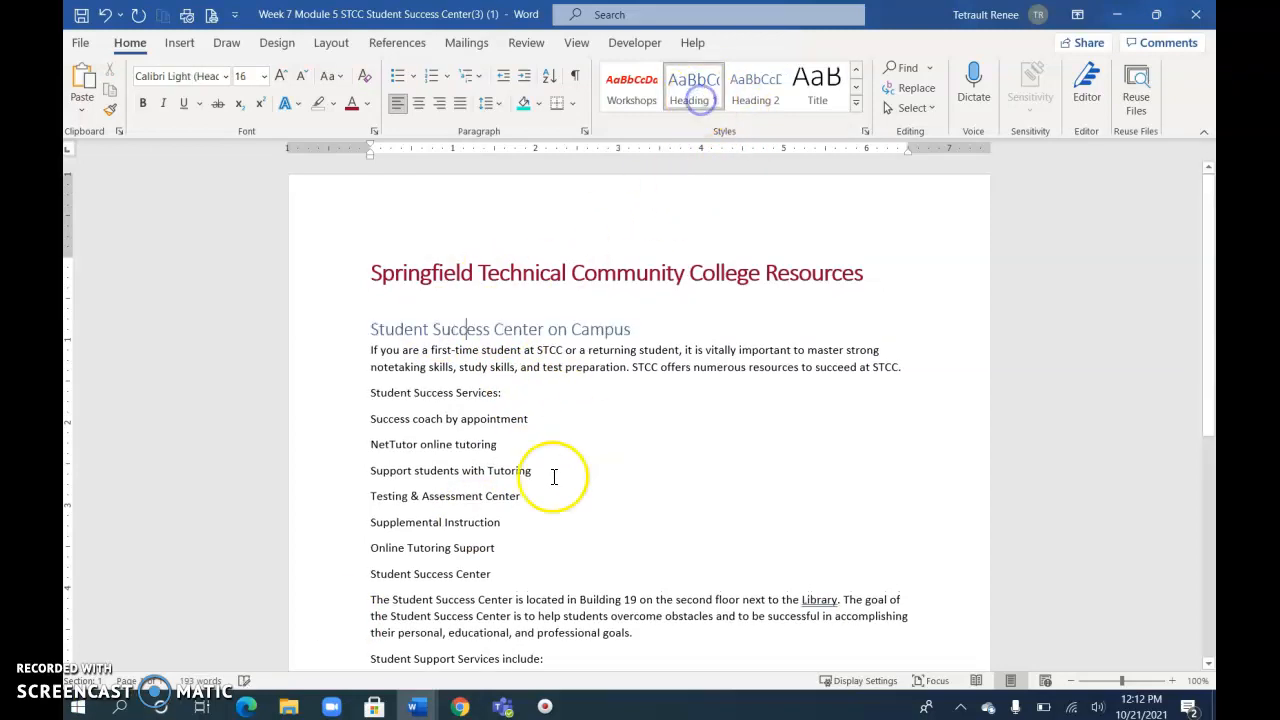
click(452, 393)
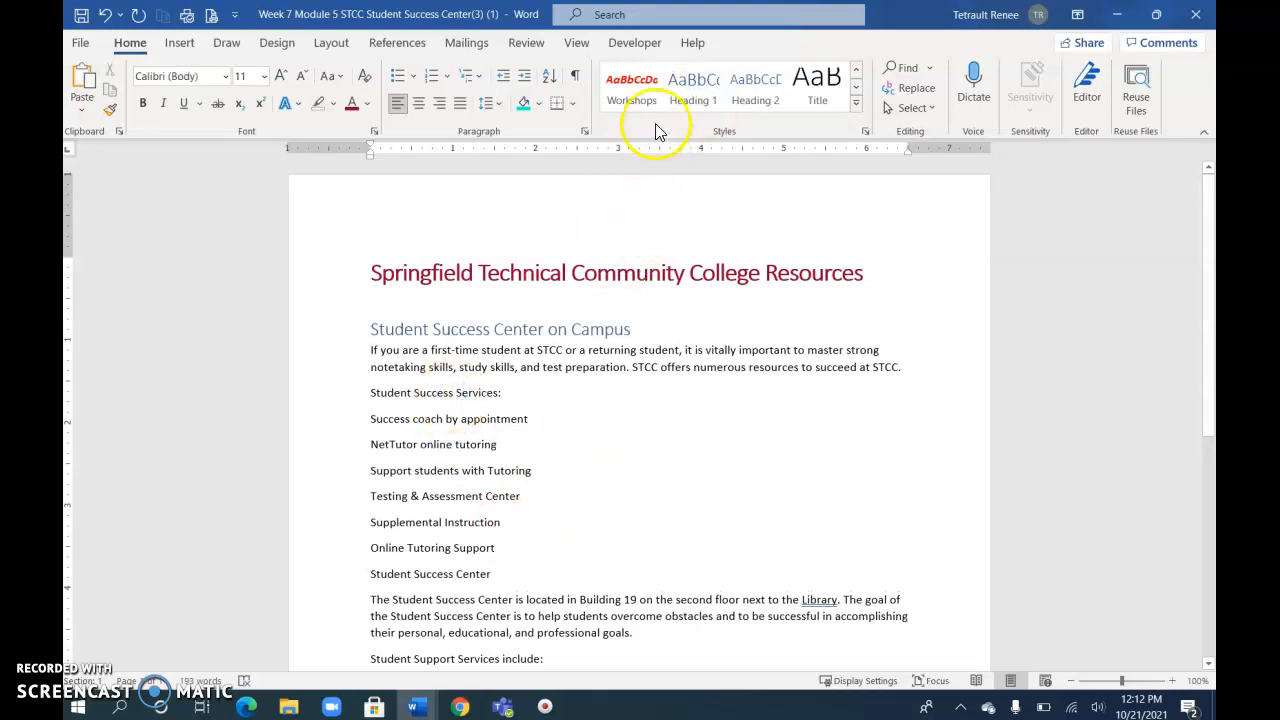
click(683, 93)
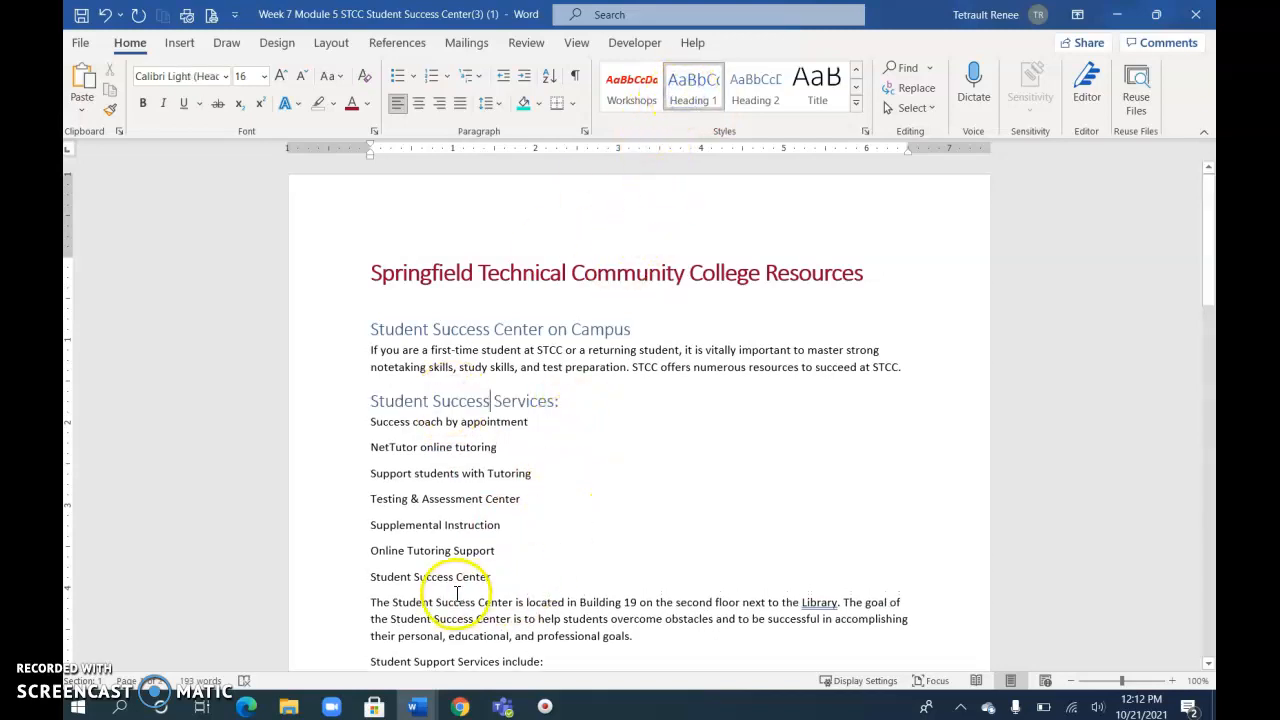
click(495, 578)
click(708, 103)
Step: Apply Heading 1 to the lines "Student Support Services include:", "Academic Support Services" and "Student Services Resources"
scroll(646, 548, down, 4)
click(505, 416)
click(697, 95)
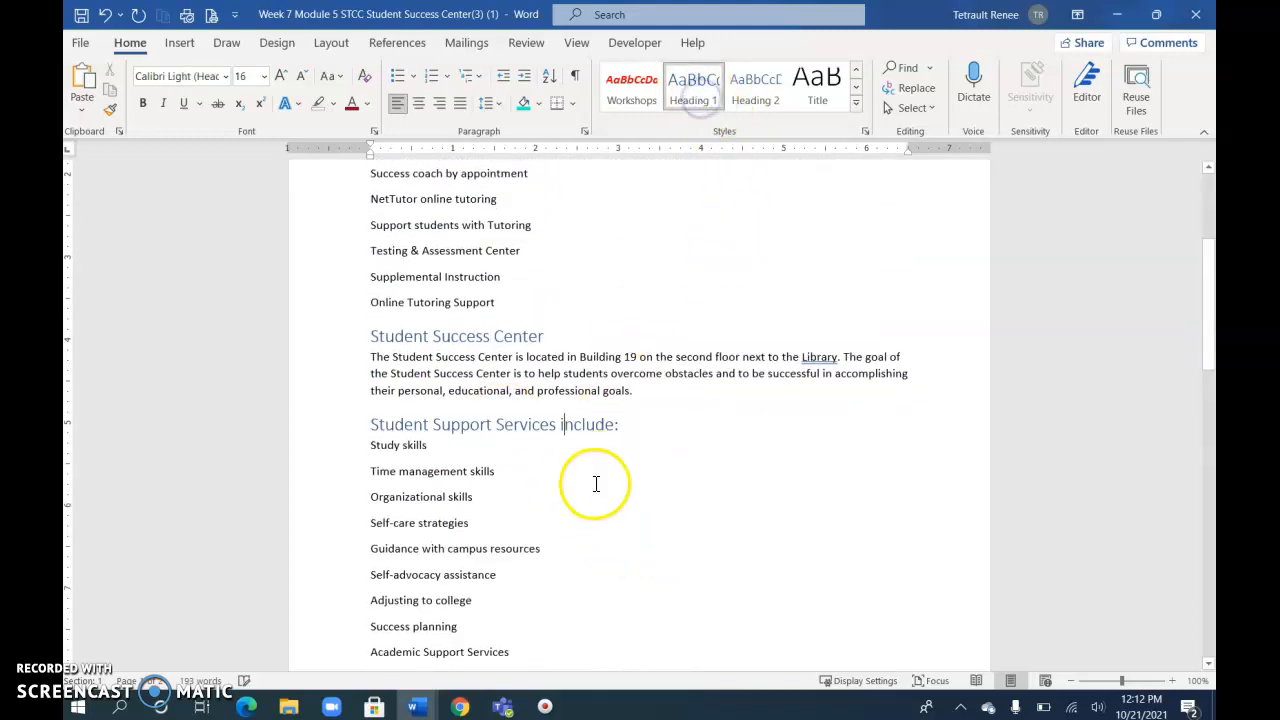
scroll(536, 545, down, 1)
scroll(536, 545, down, 1)
click(462, 527)
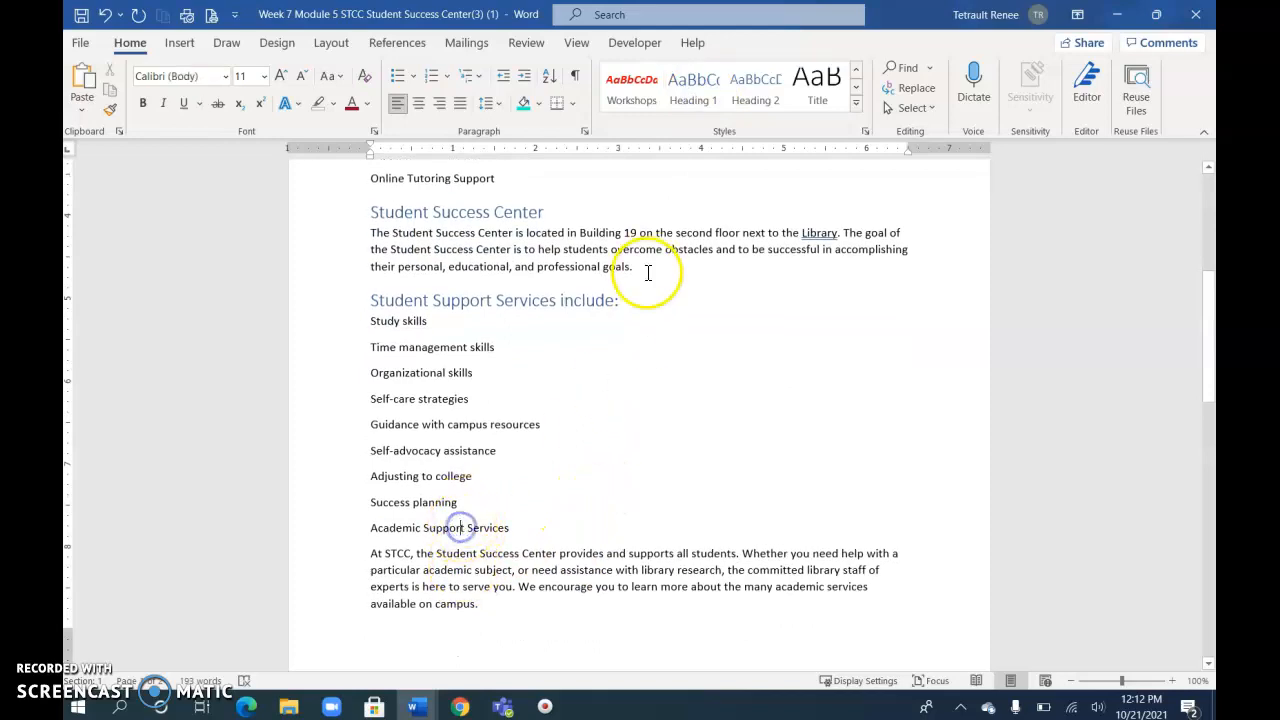
click(700, 100)
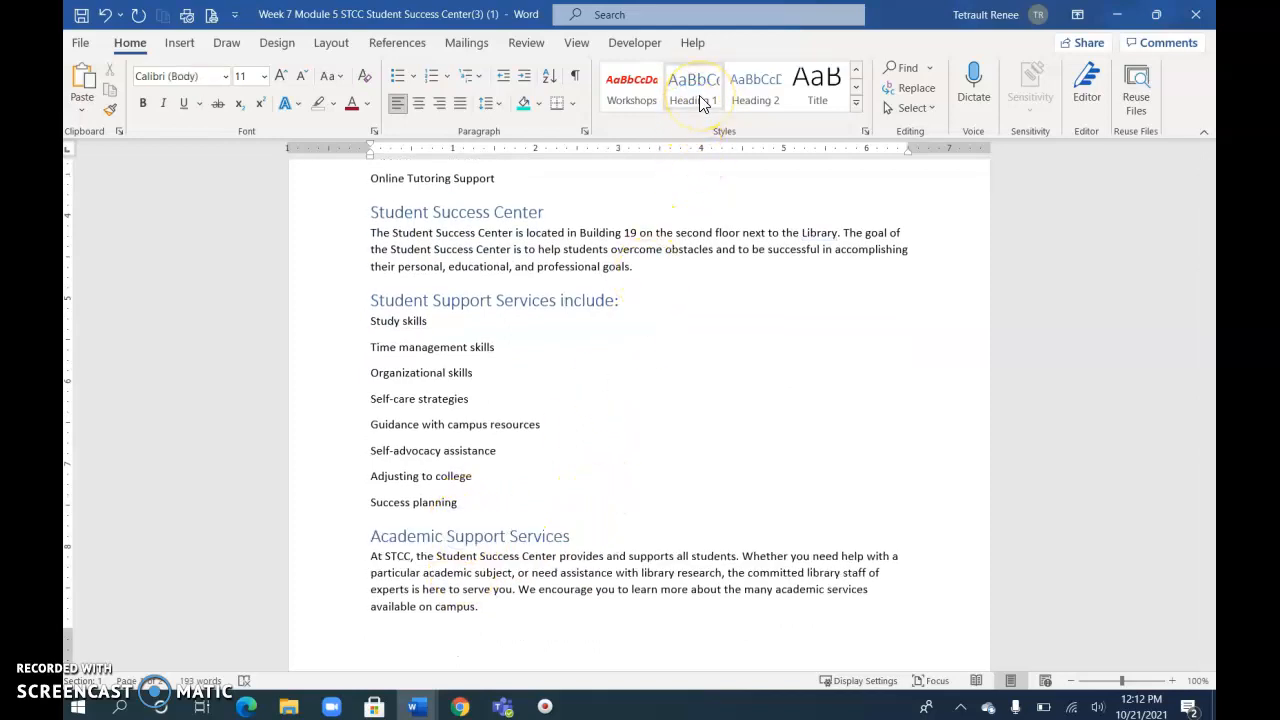
scroll(520, 523, down, 8)
click(446, 484)
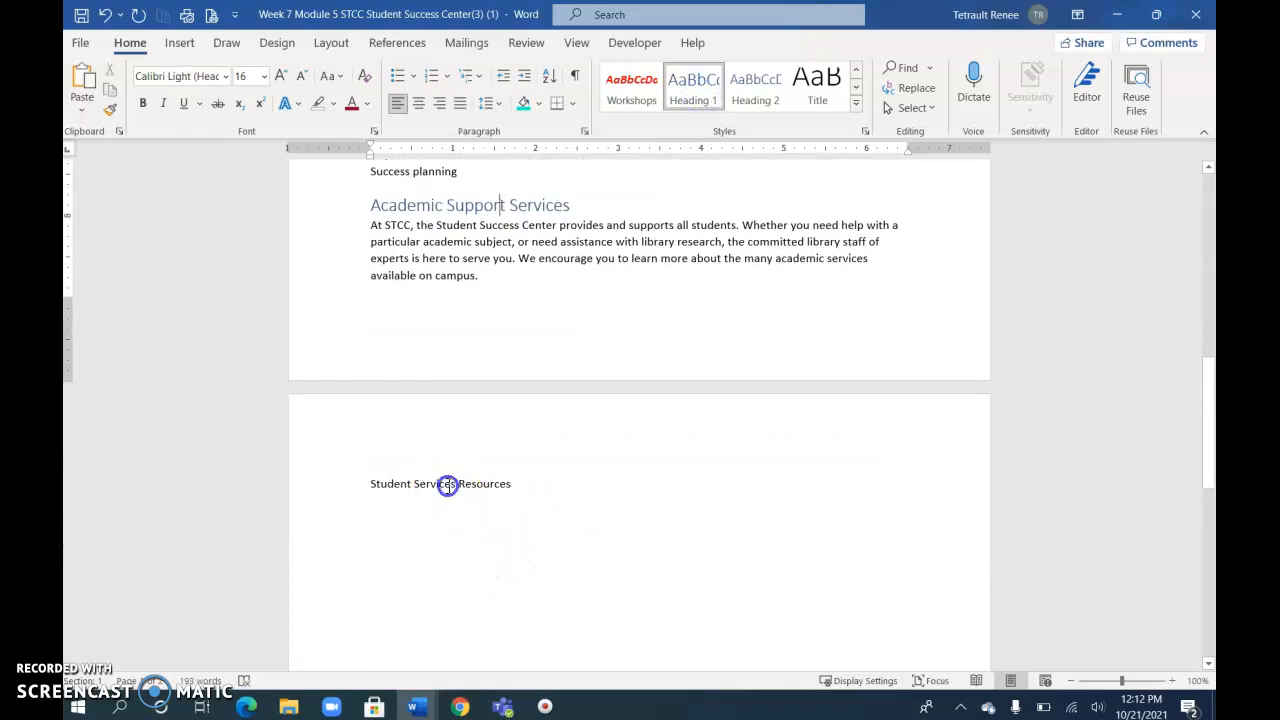
click(698, 102)
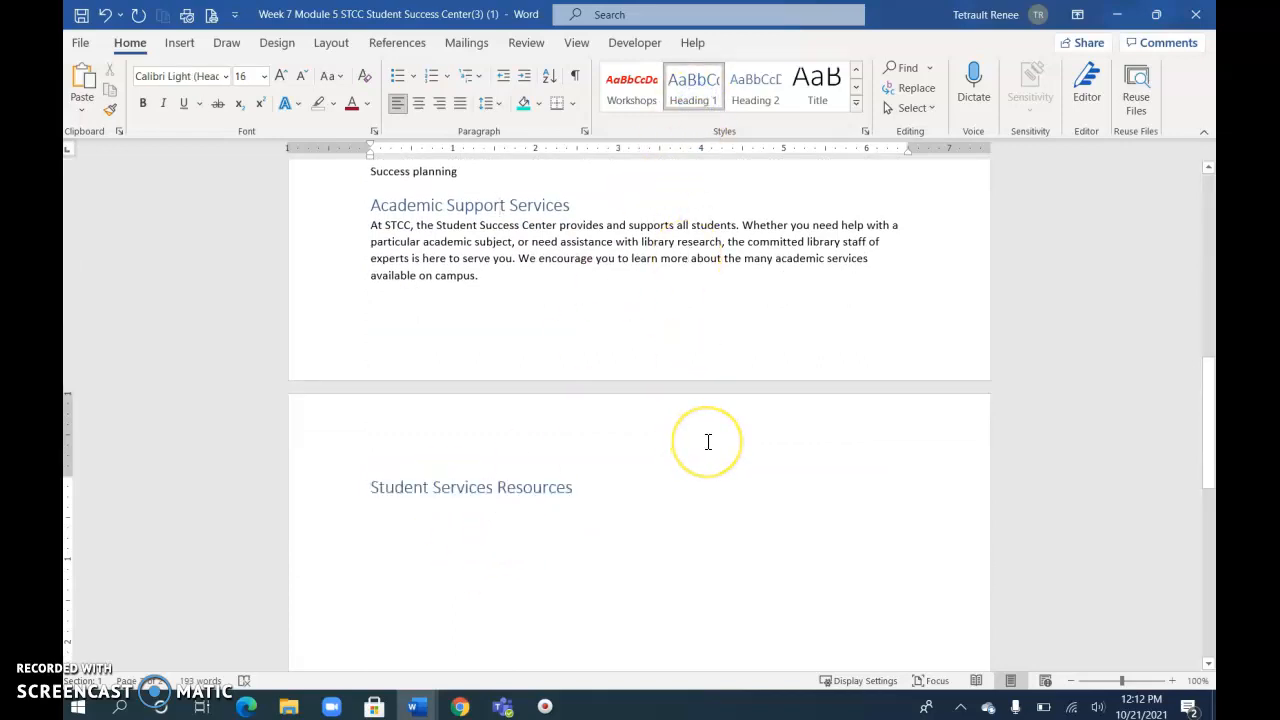
scroll(707, 441, up, 7)
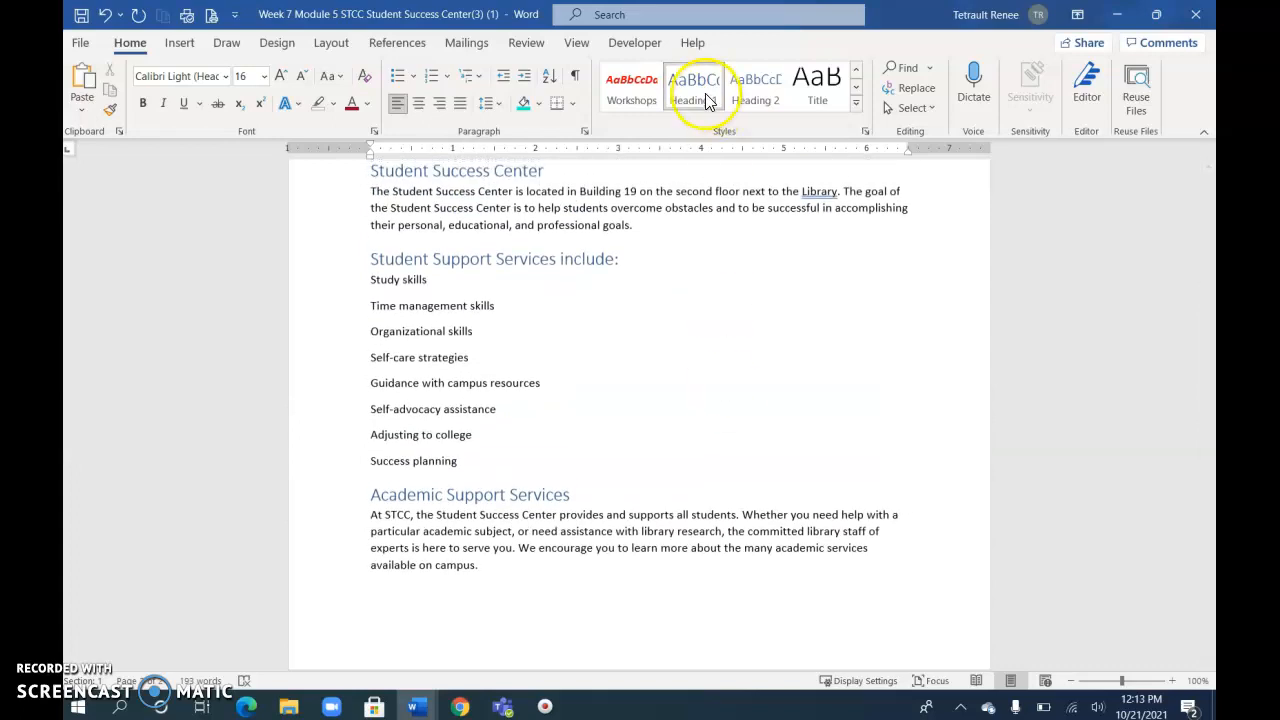
click(367, 104)
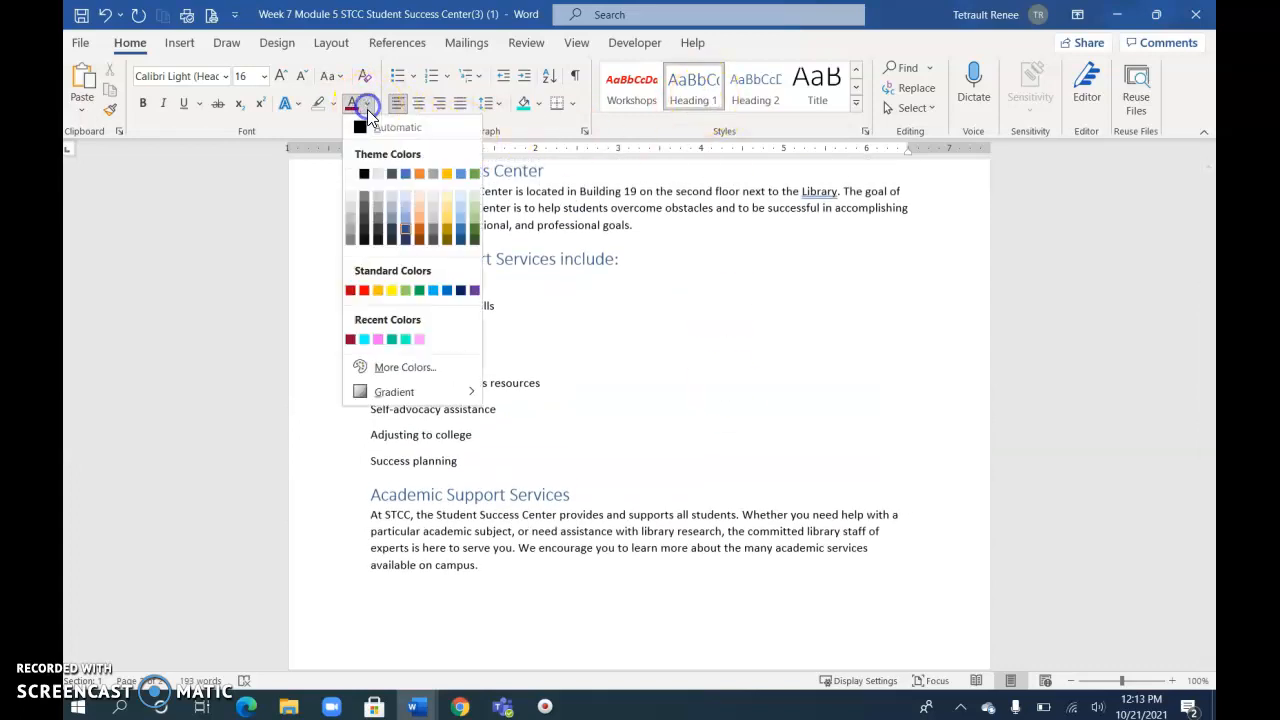
scroll(410, 230, down, 3)
click(403, 237)
Step: Modify the Heading 1 style to use bold text in the recently used dark red, RGB(153,0,51)
scroll(677, 423, up, 12)
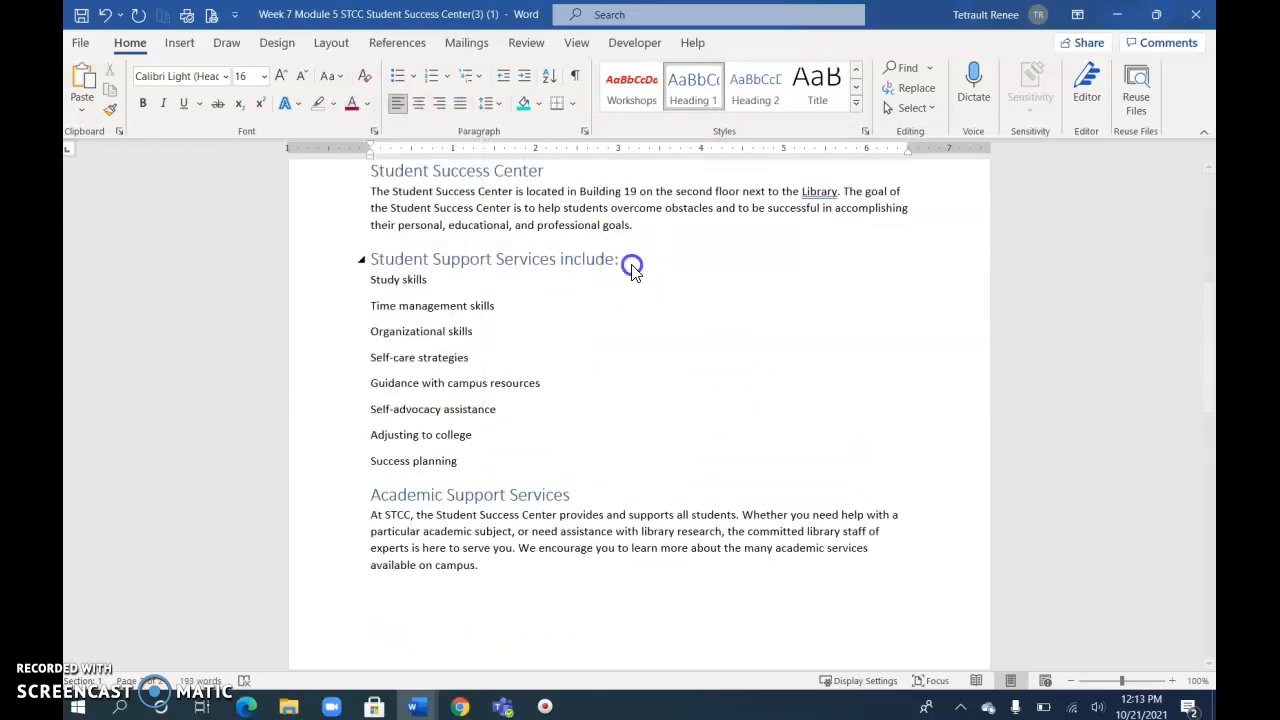
scroll(679, 426, up, 1)
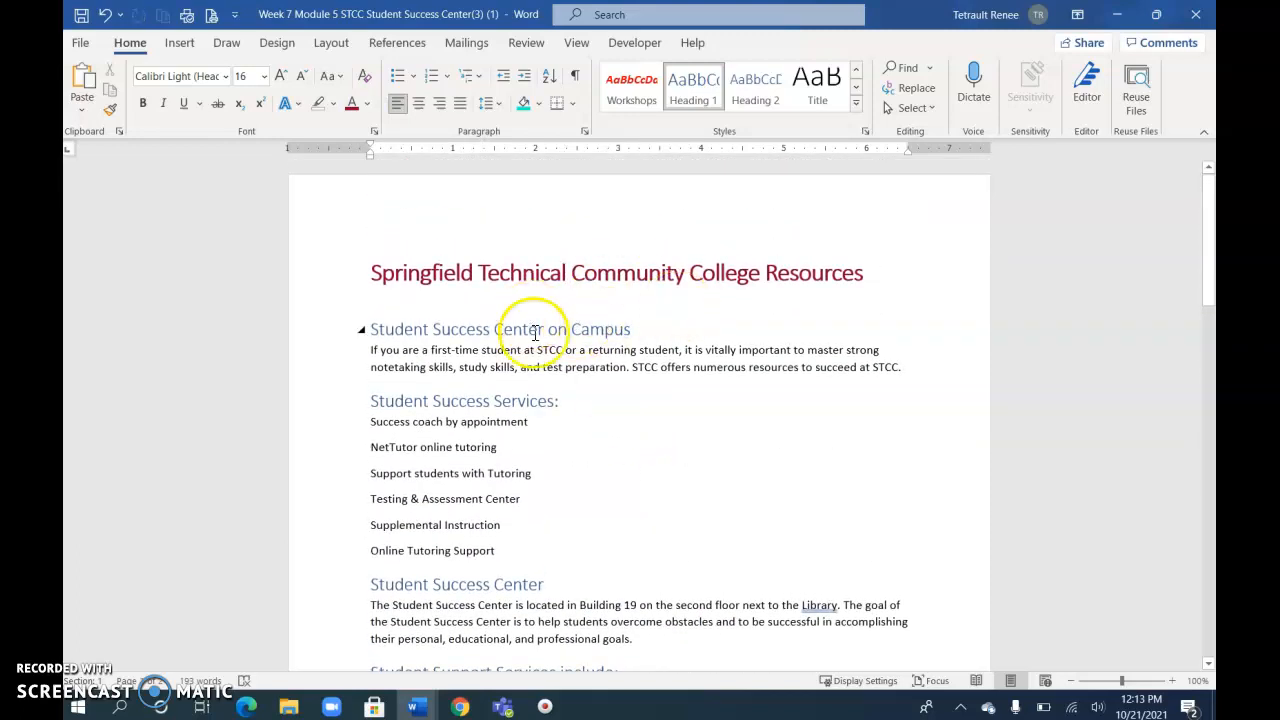
scroll(555, 372, down, 2)
scroll(559, 370, down, 10)
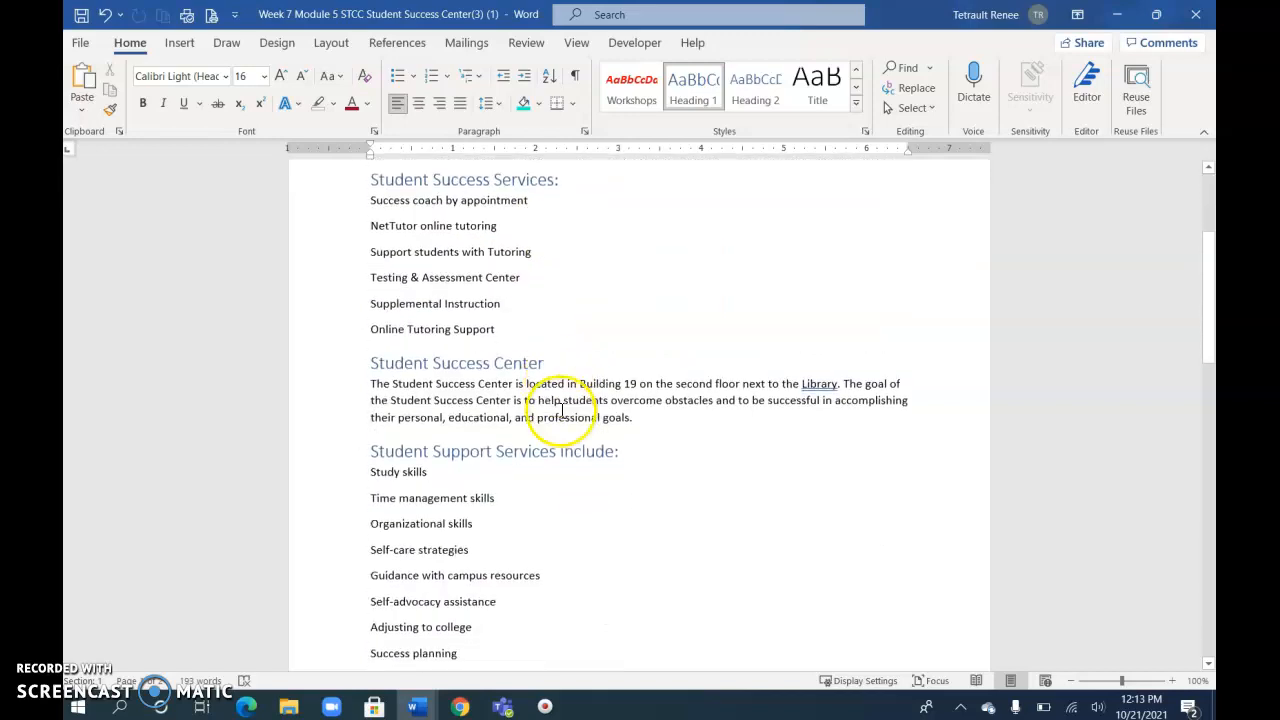
scroll(559, 466, up, 10)
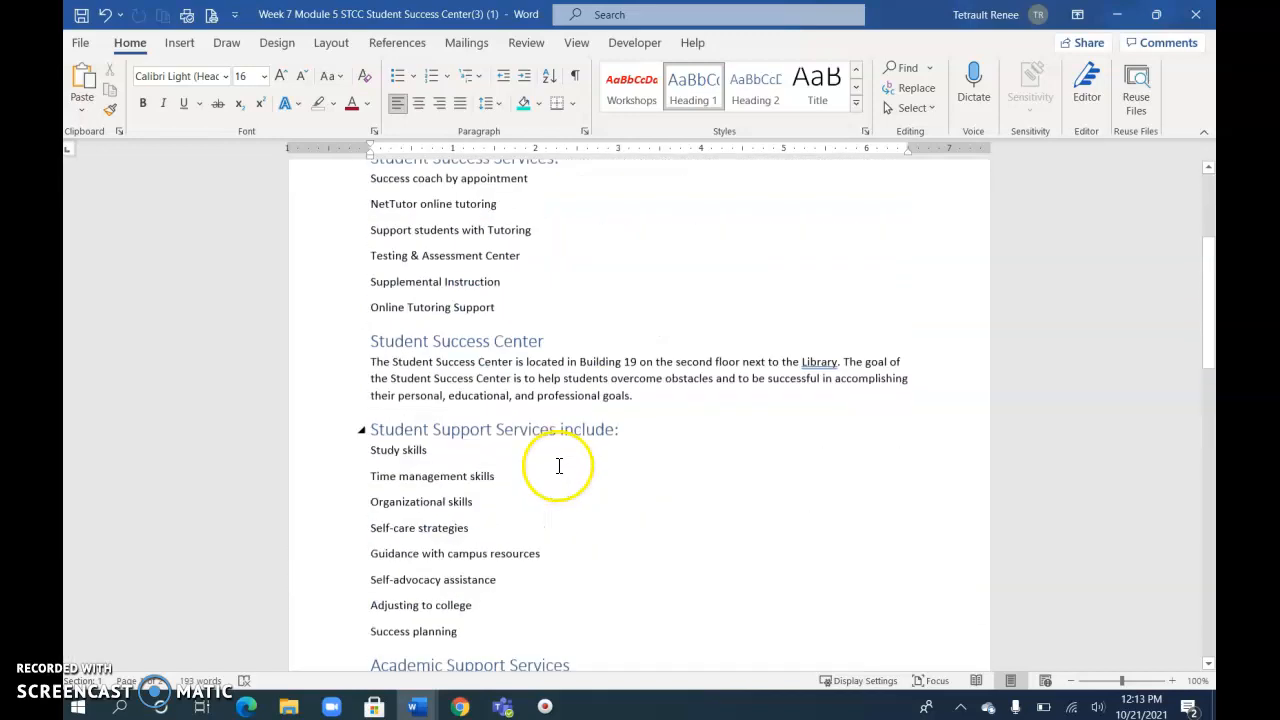
right_click(695, 97)
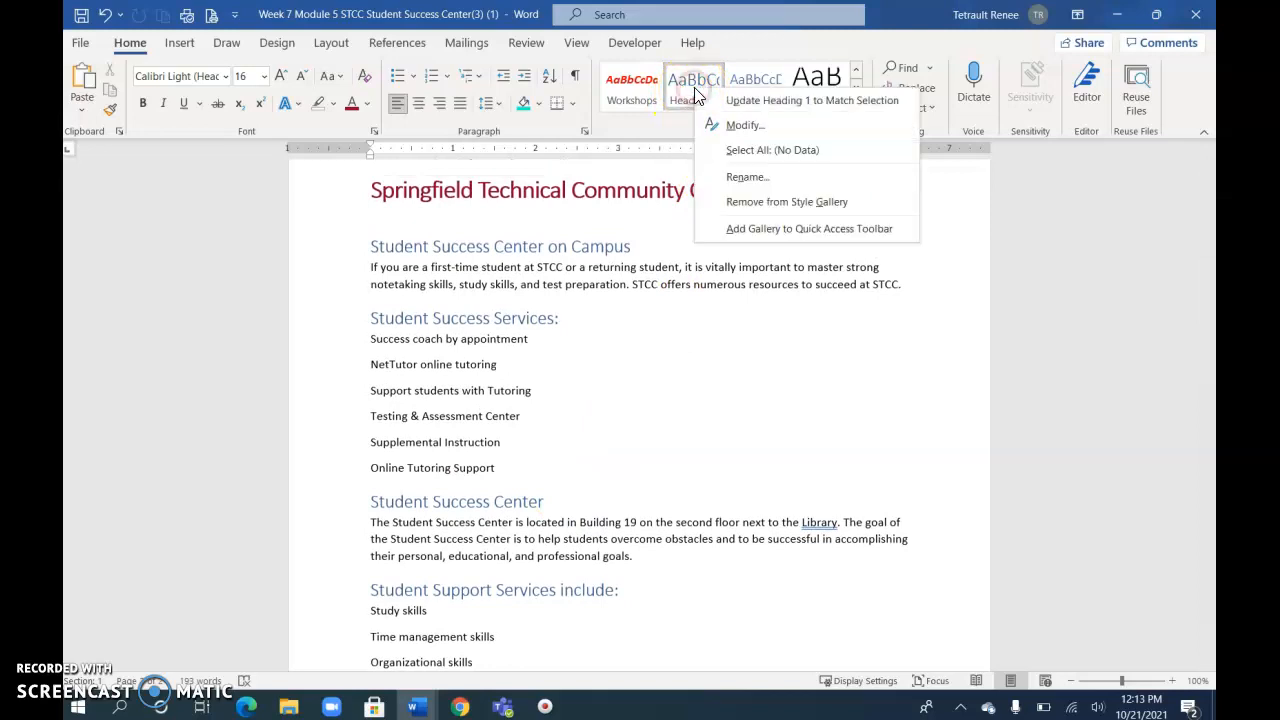
click(749, 128)
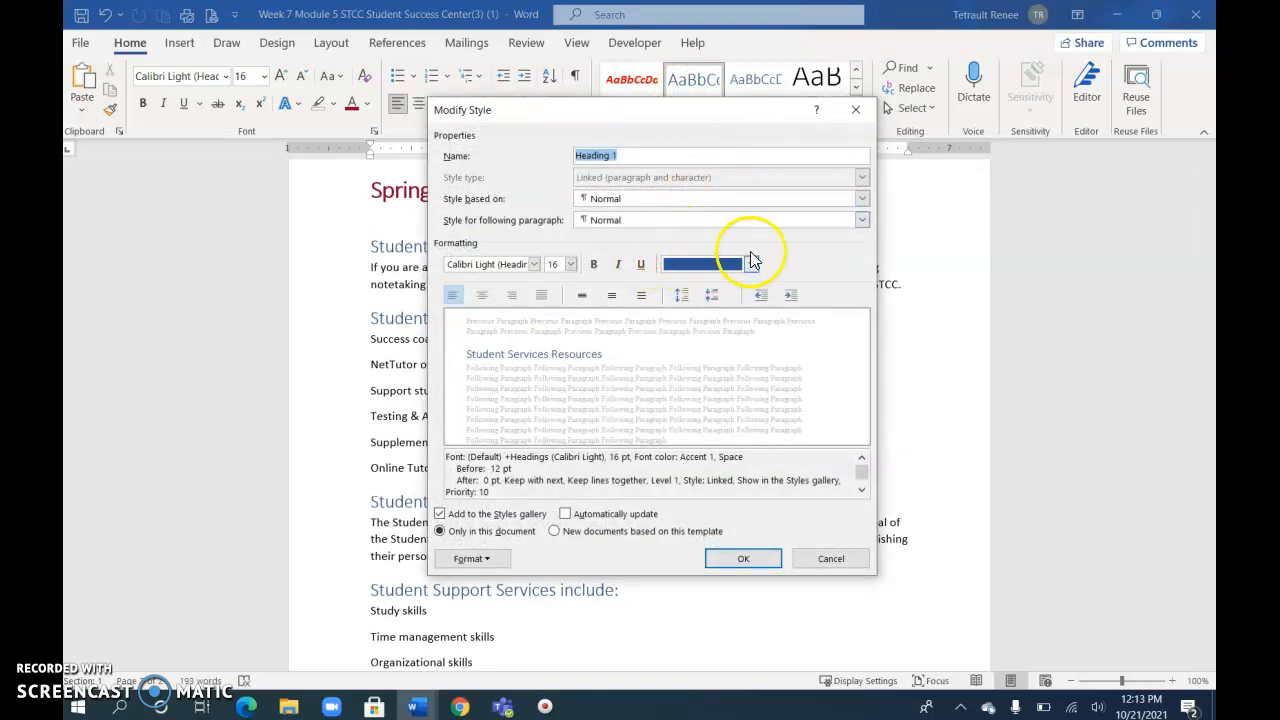
click(754, 264)
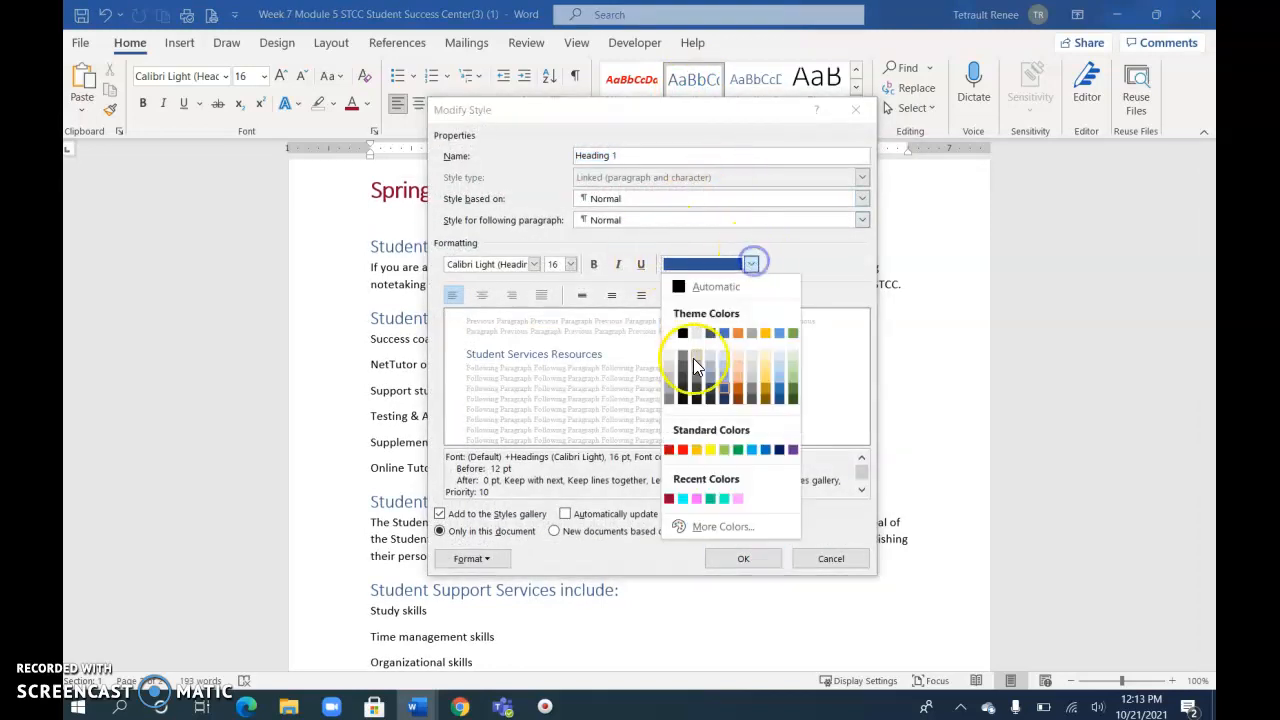
click(669, 499)
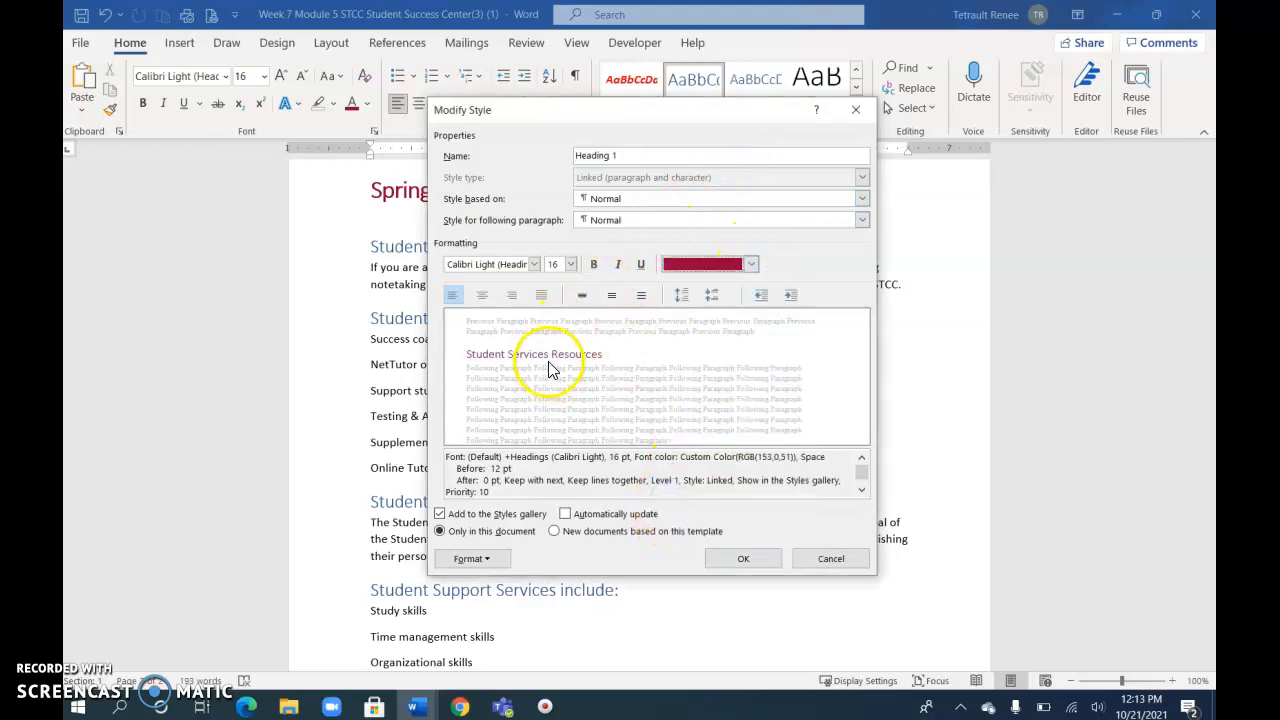
click(593, 265)
click(740, 558)
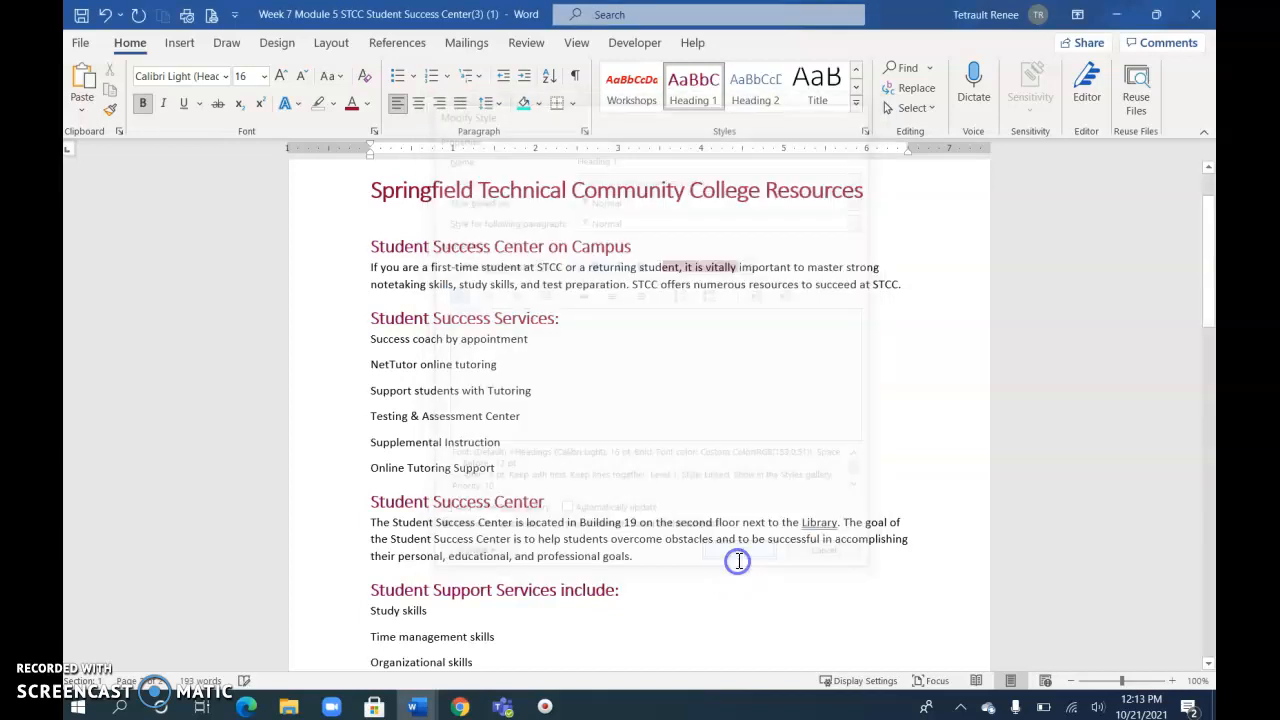
Step: Arrange the six items under "Student Success Services:" in two columns
scroll(518, 459, down, 15)
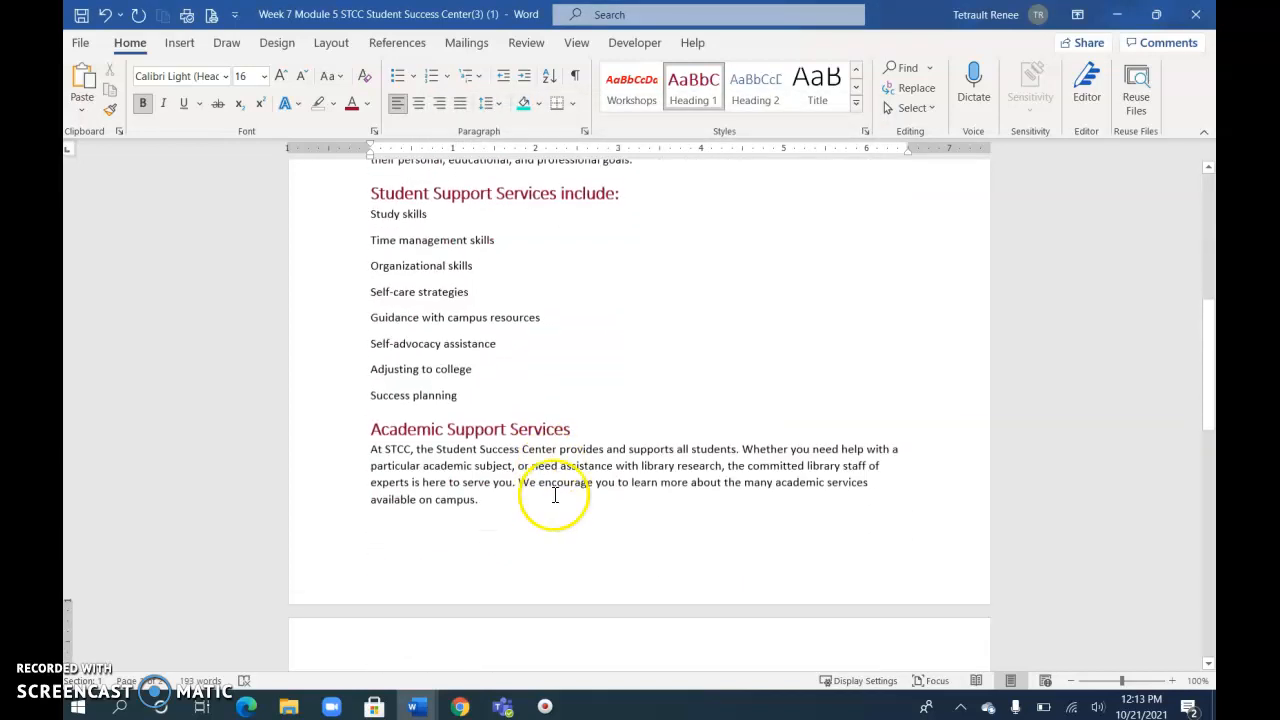
scroll(572, 510, up, 15)
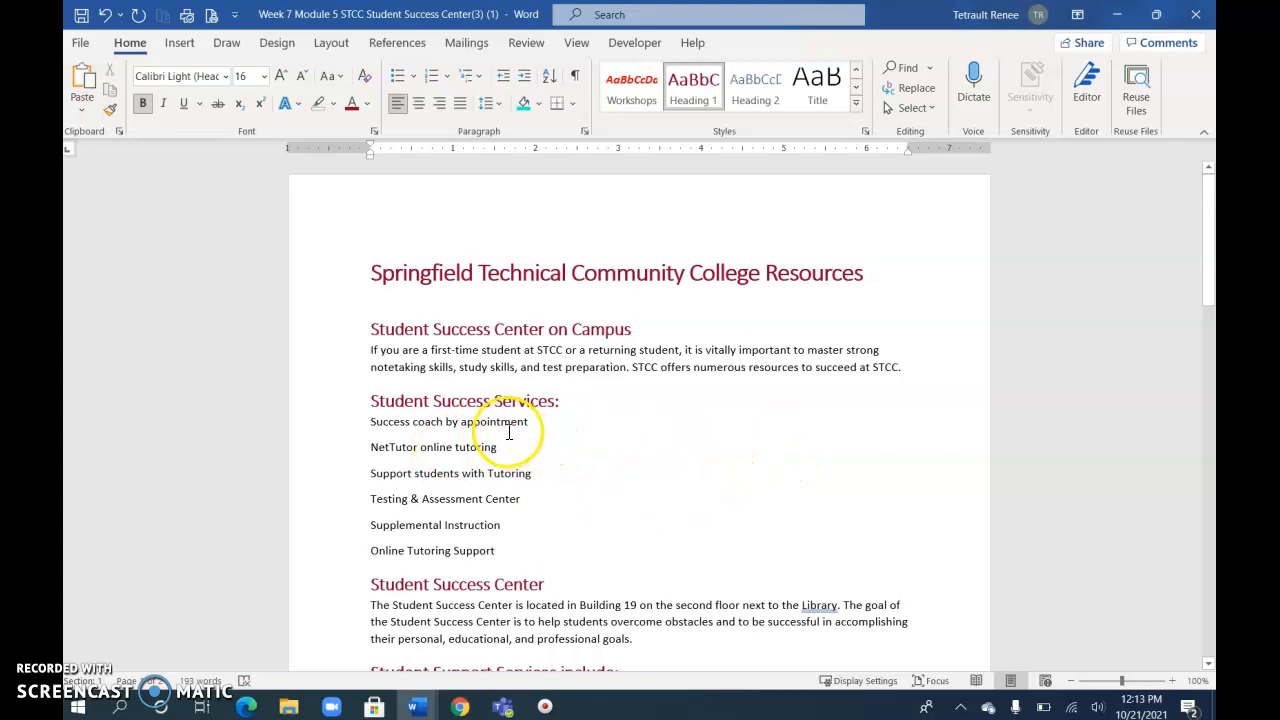
drag(318, 428, 330, 551)
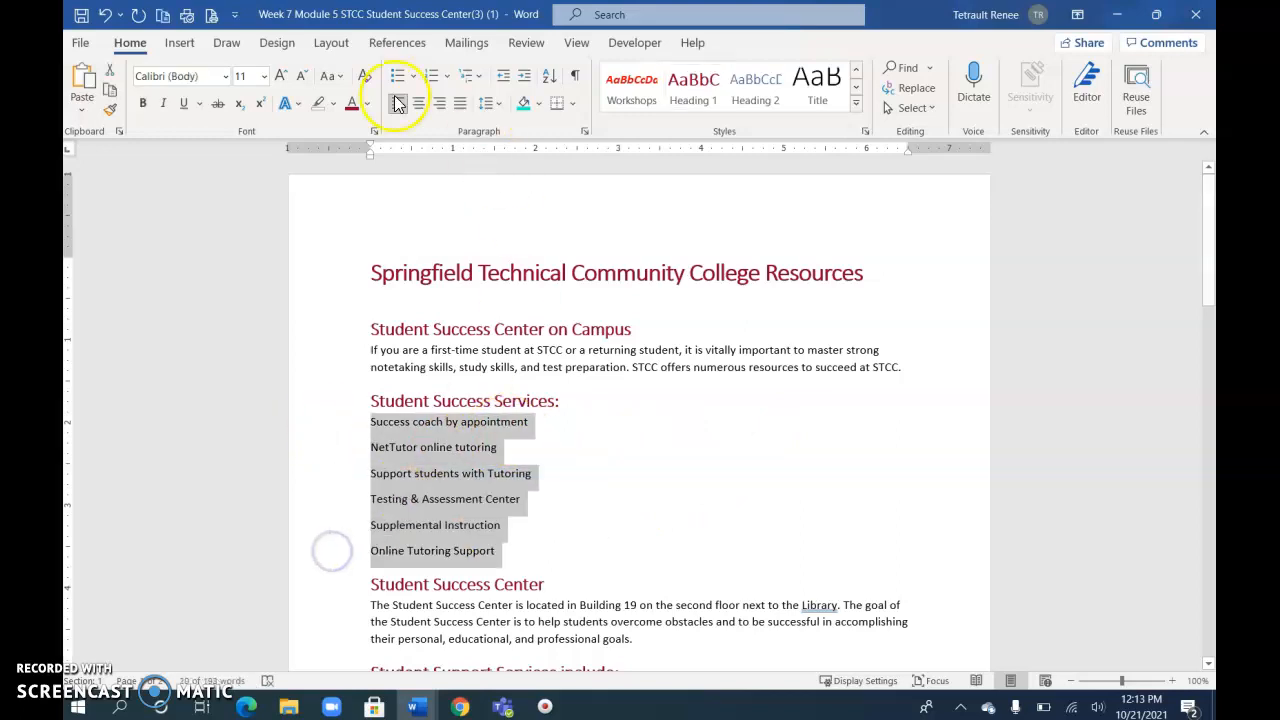
click(331, 42)
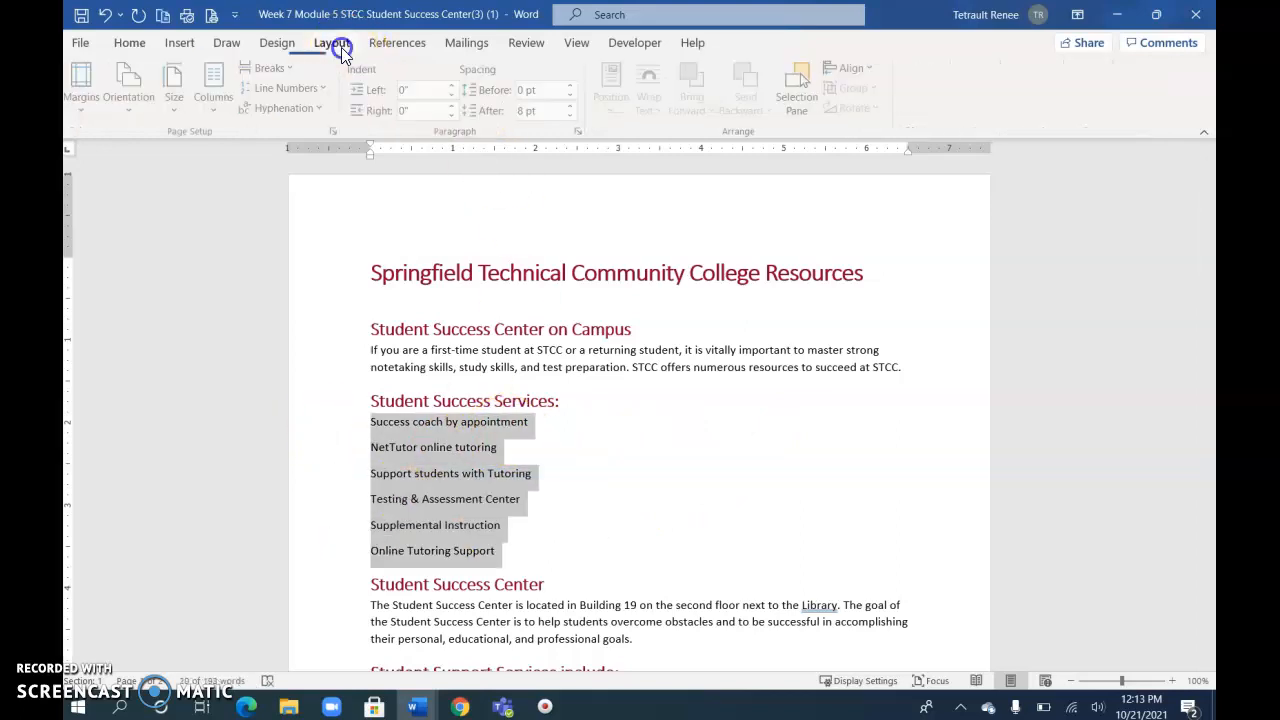
click(224, 105)
click(240, 192)
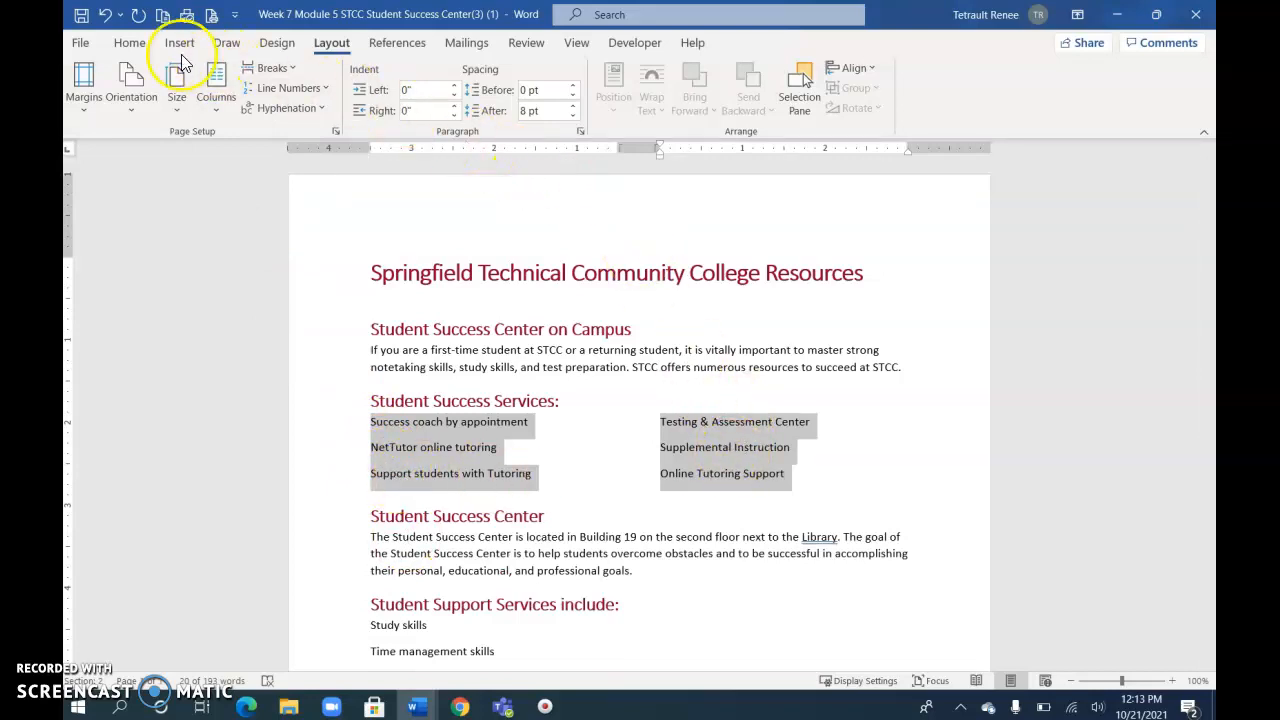
Step: Remove the space after each paragraph in the two-column list under "Student Success Services:"
click(132, 43)
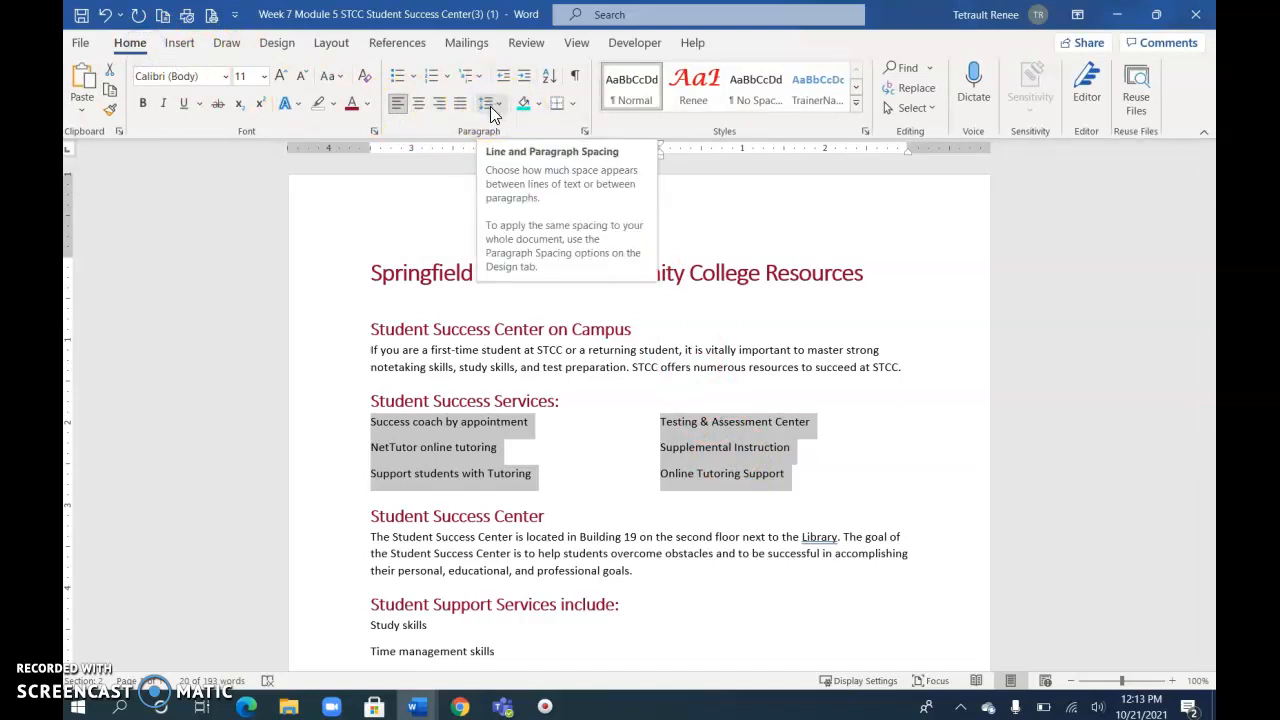
click(490, 106)
click(517, 318)
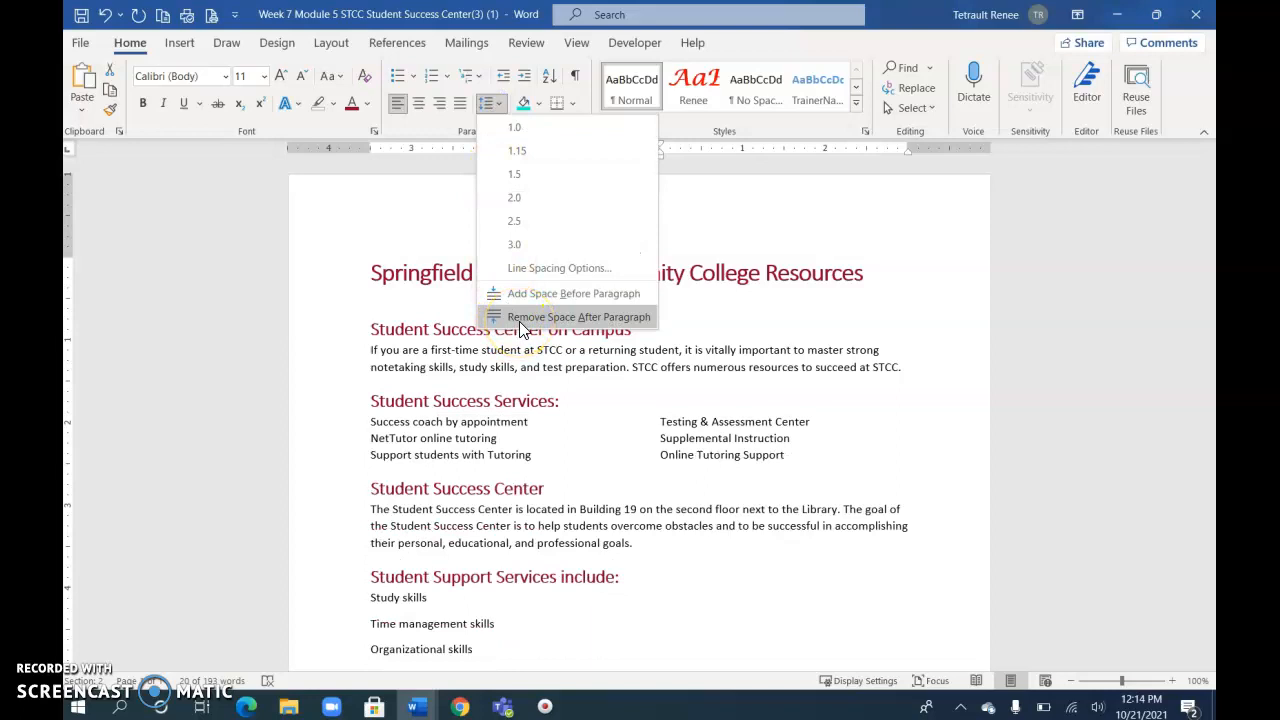
click(520, 318)
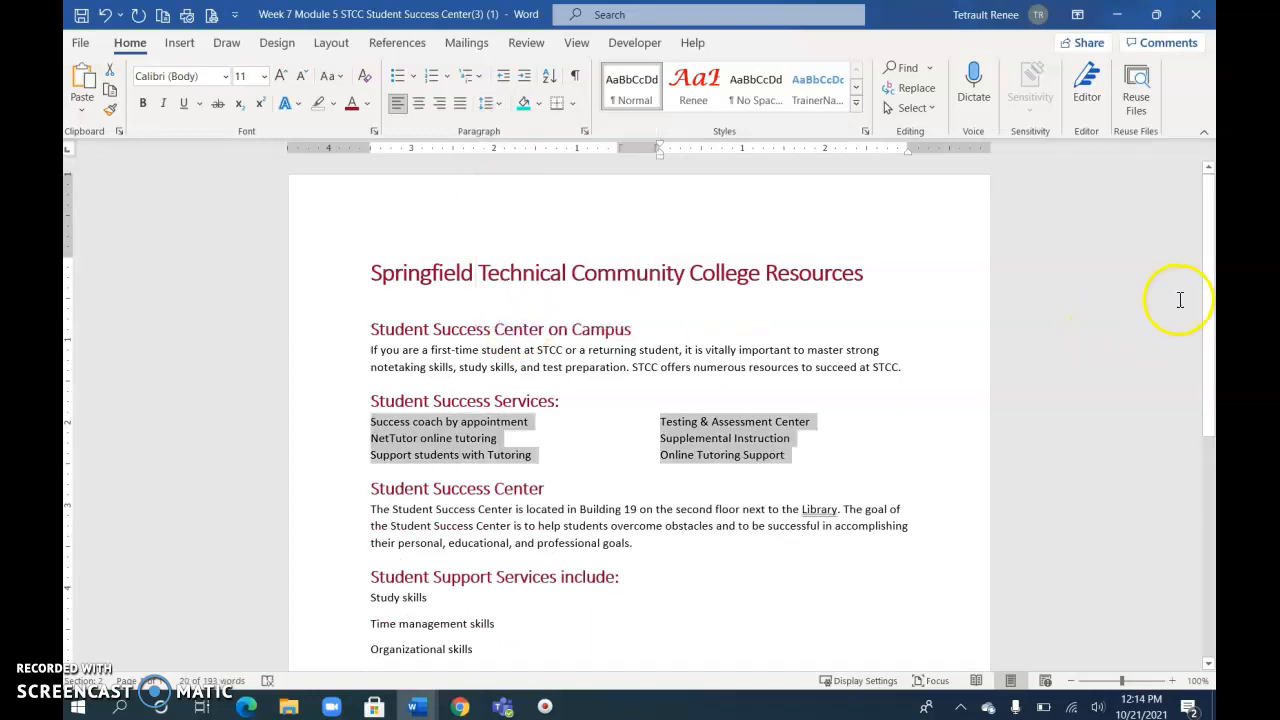
Step: Arrange the eight items under "Student Support Services include:", from "Study skills" to "Success planning", in two columns
drag(1208, 296, 1208, 420)
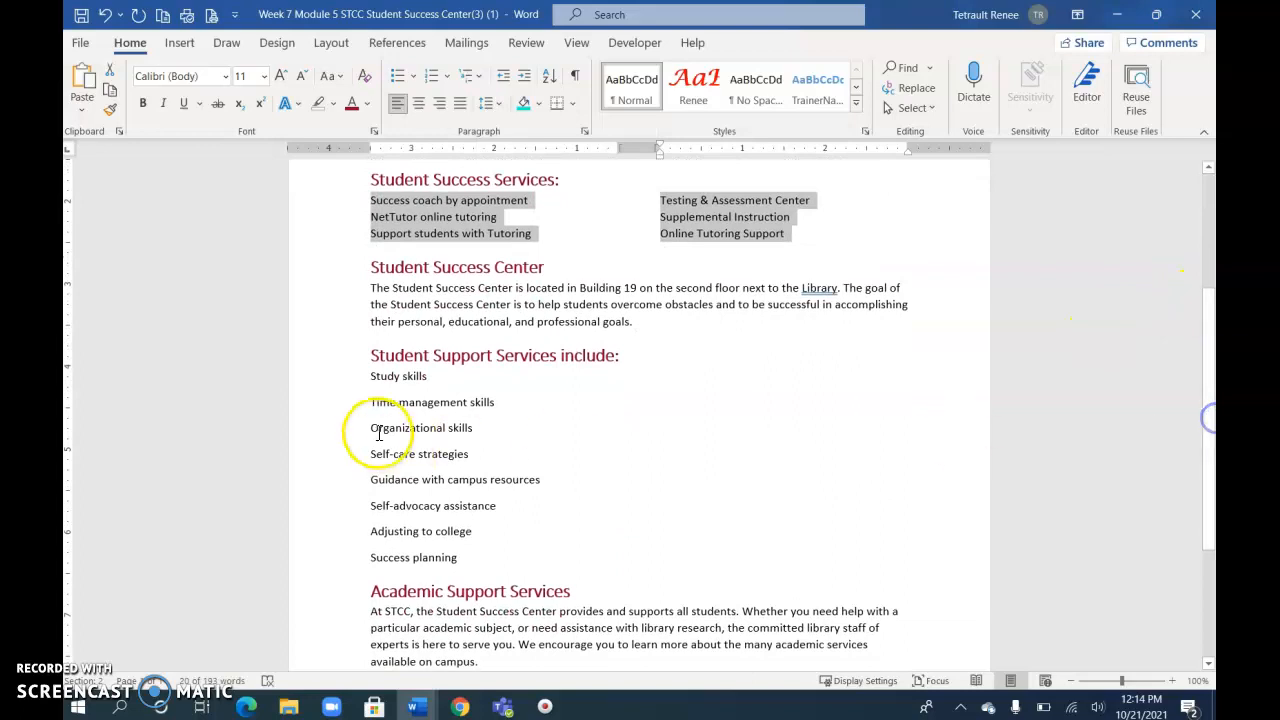
drag(335, 385, 350, 562)
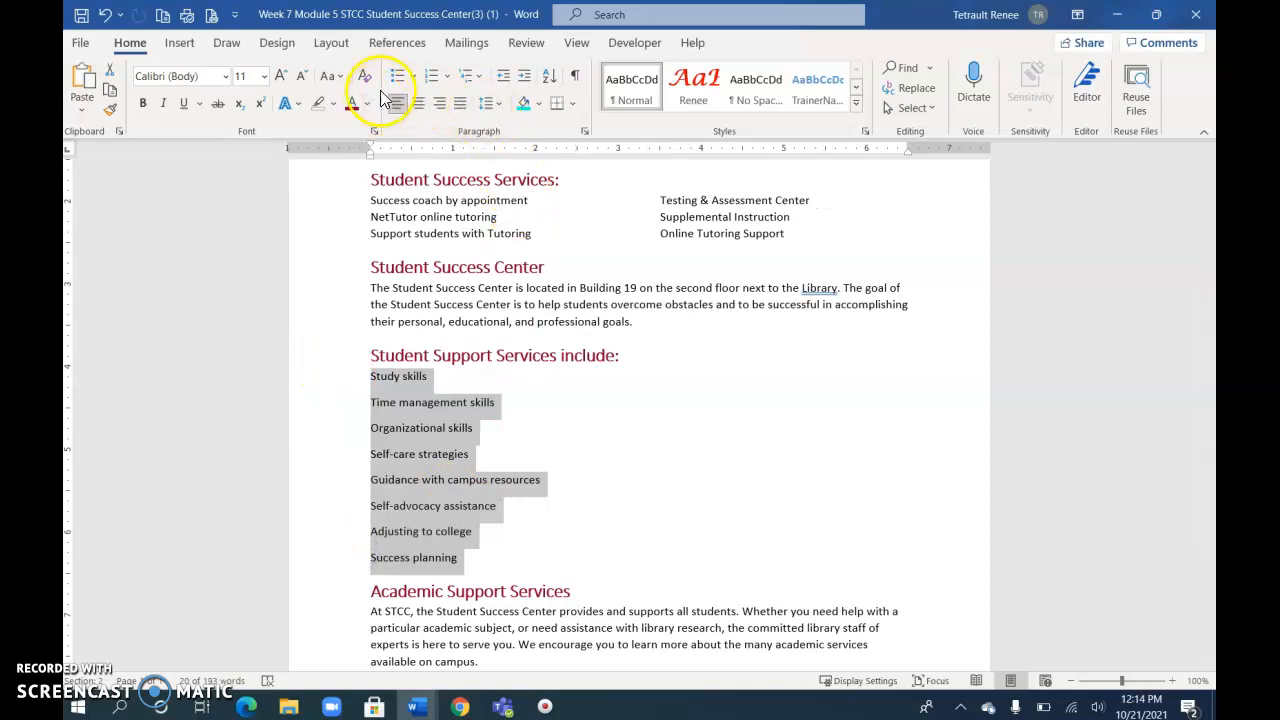
click(331, 42)
click(213, 97)
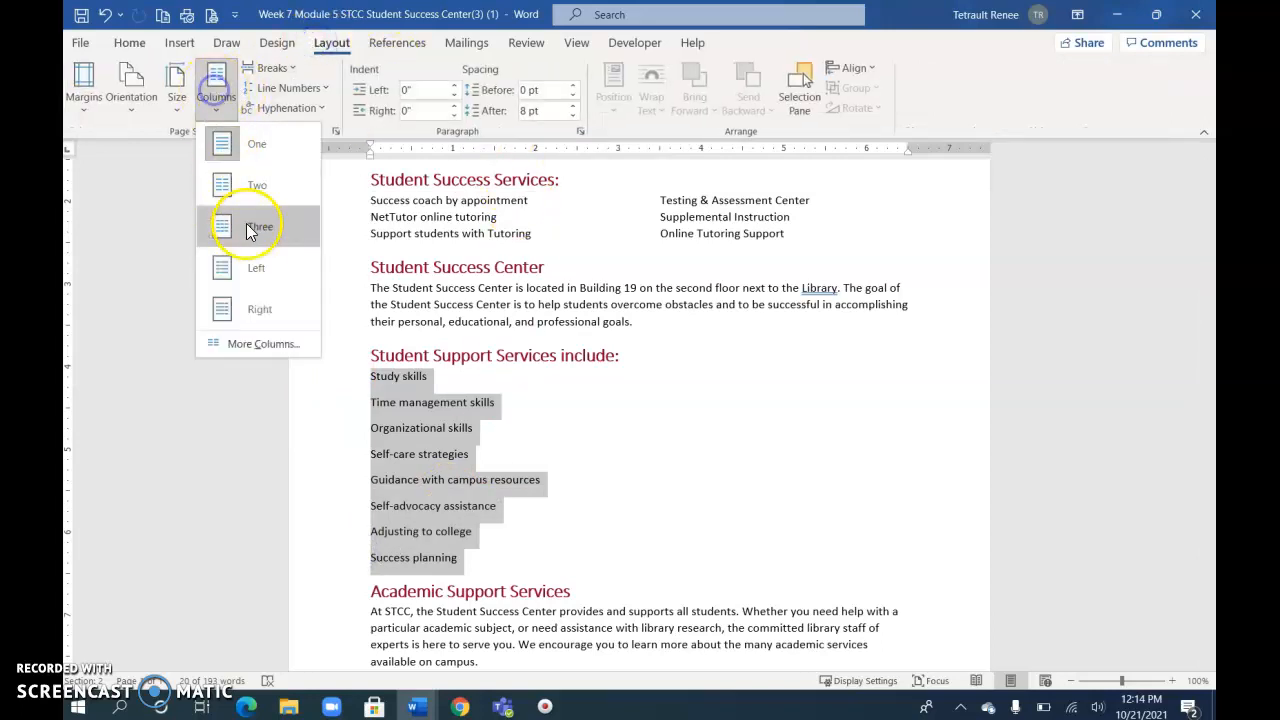
click(251, 193)
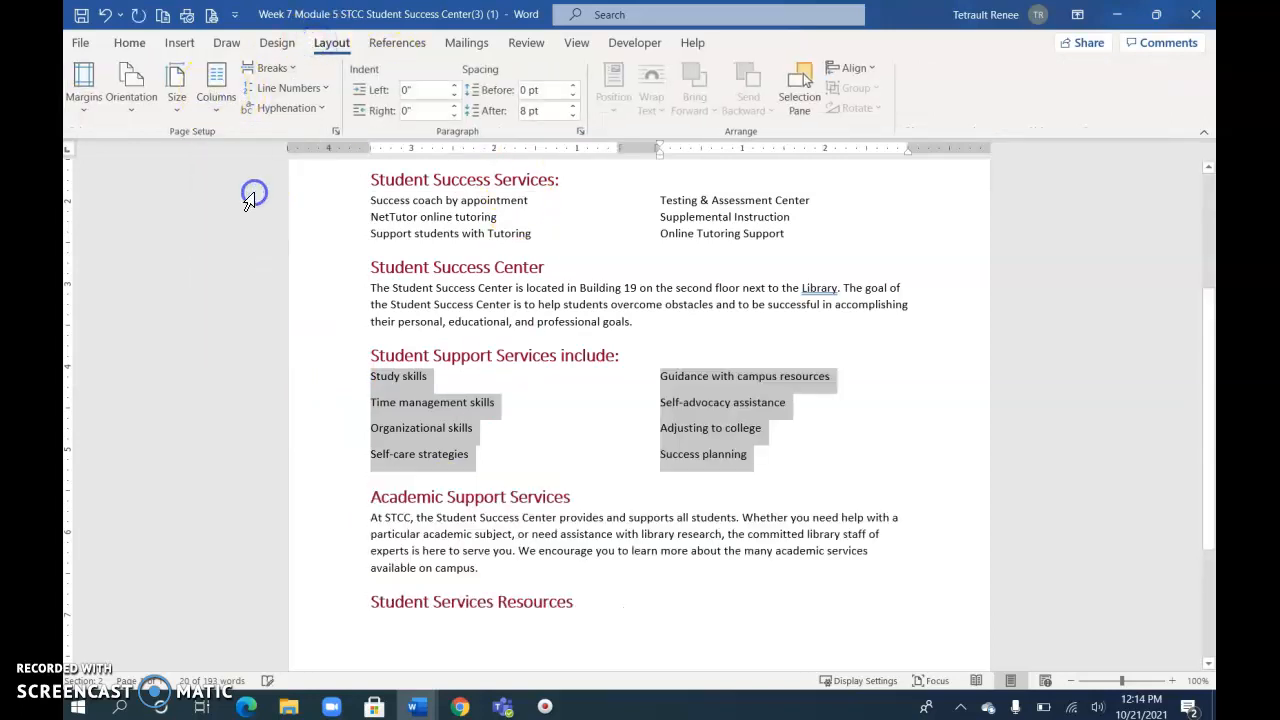
Step: Remove the space after each paragraph in the two-column list under "Student Support Services include:"
click(129, 42)
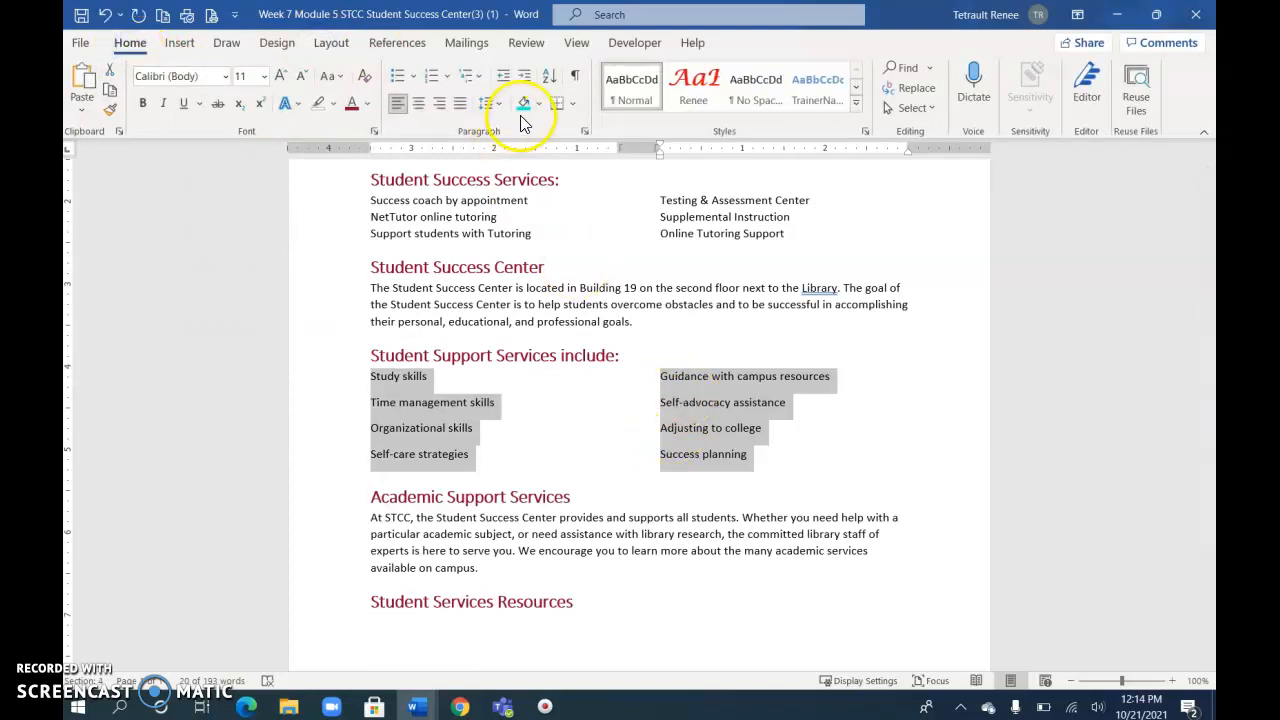
click(491, 107)
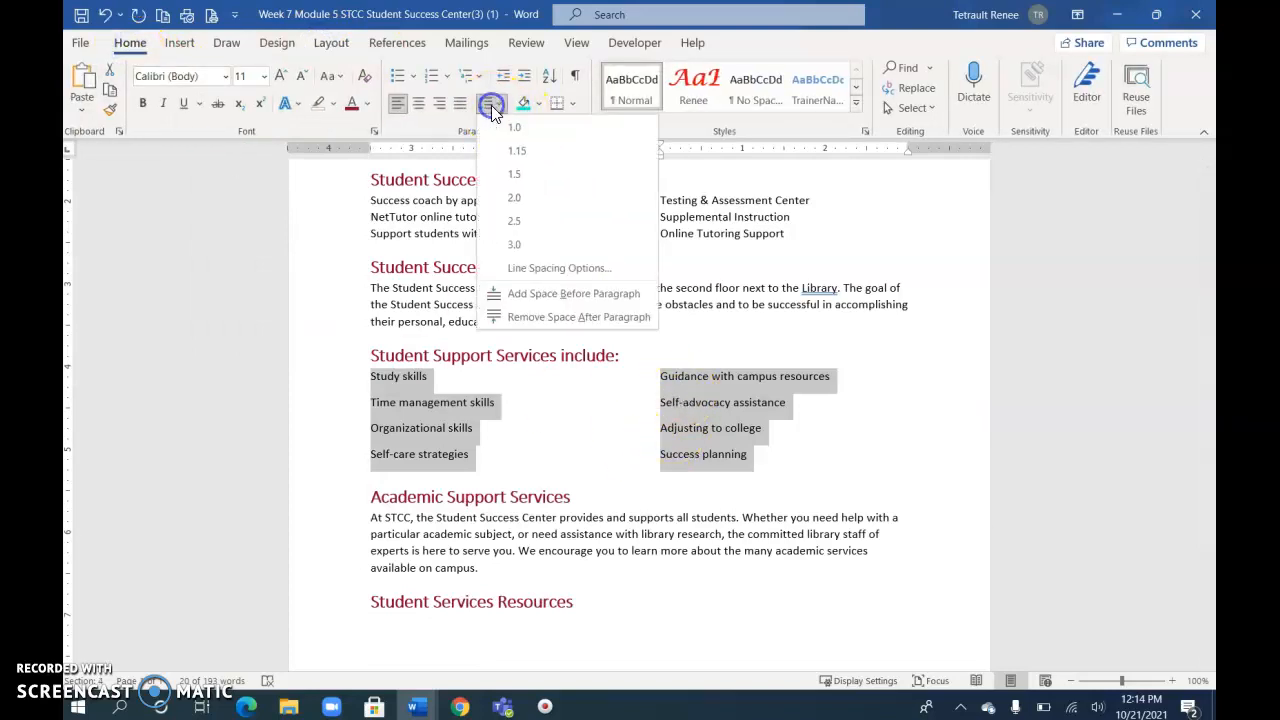
click(555, 318)
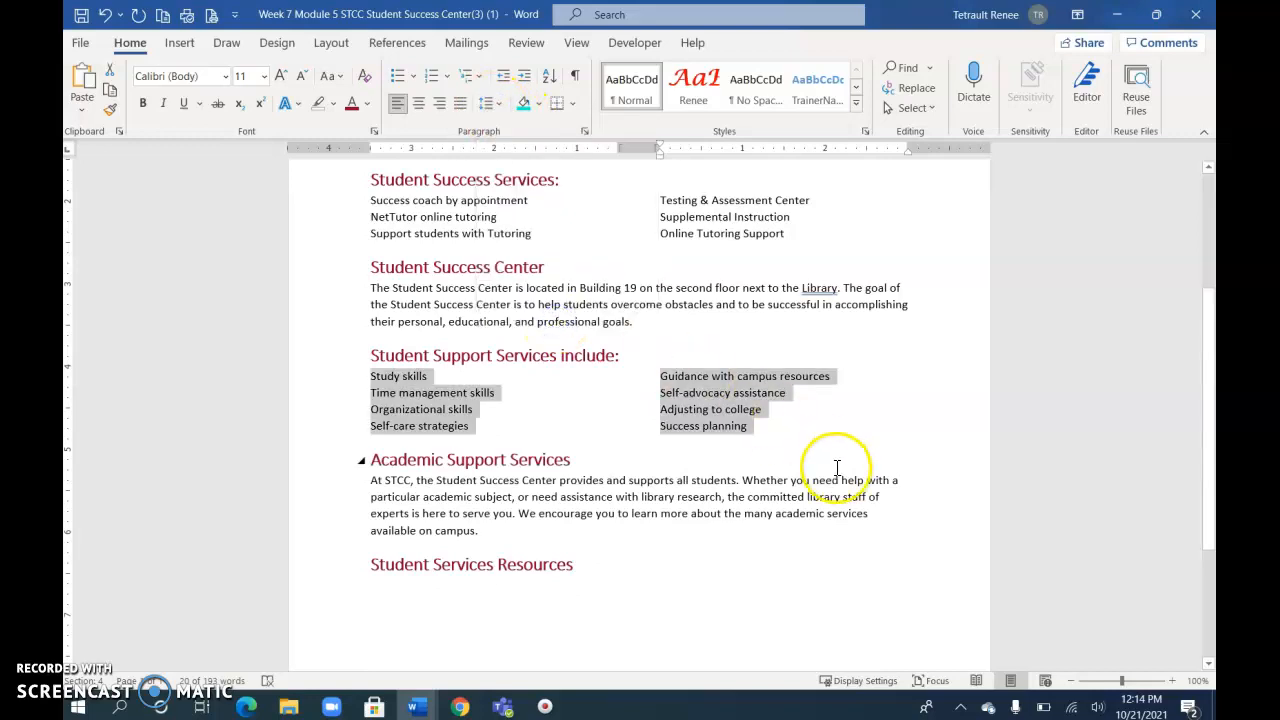
Step: Insert the contents of the file "Week 7 Module 5 STCC Resource Table Practice" on a new line below the heading "Student Services Resources"
scroll(837, 467, down, 2)
scroll(837, 466, down, 2)
click(401, 431)
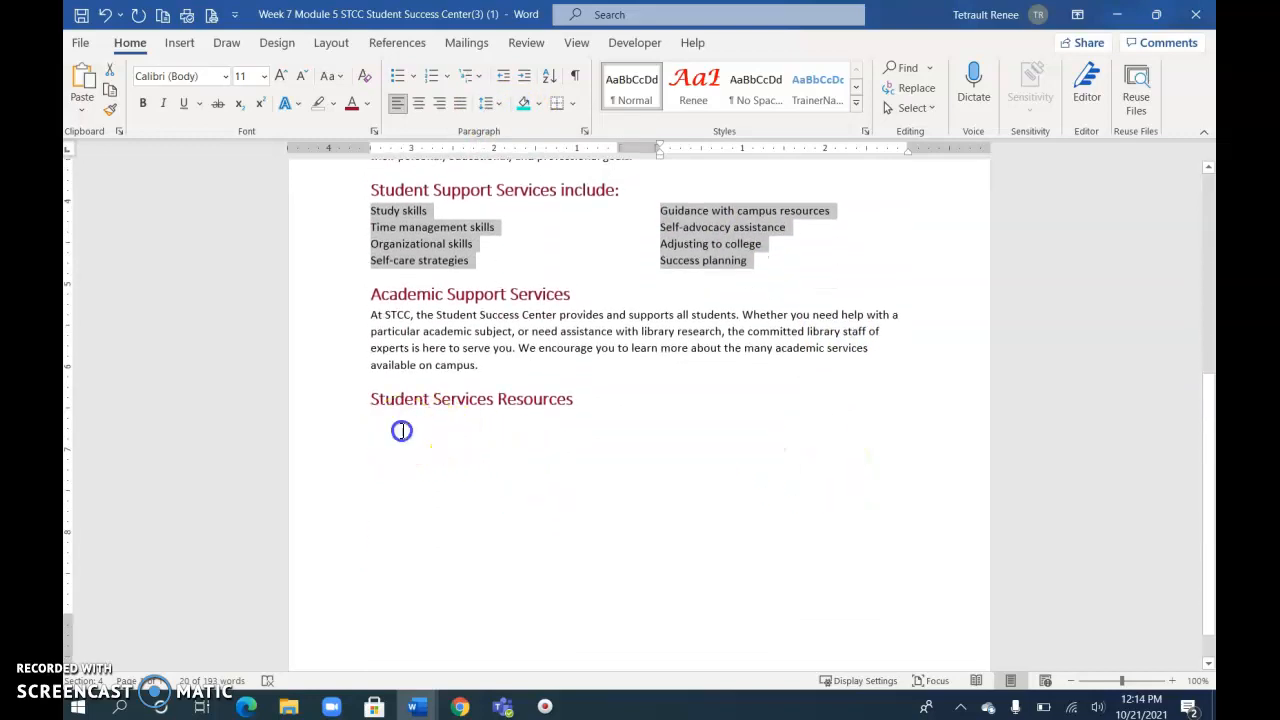
click(612, 403)
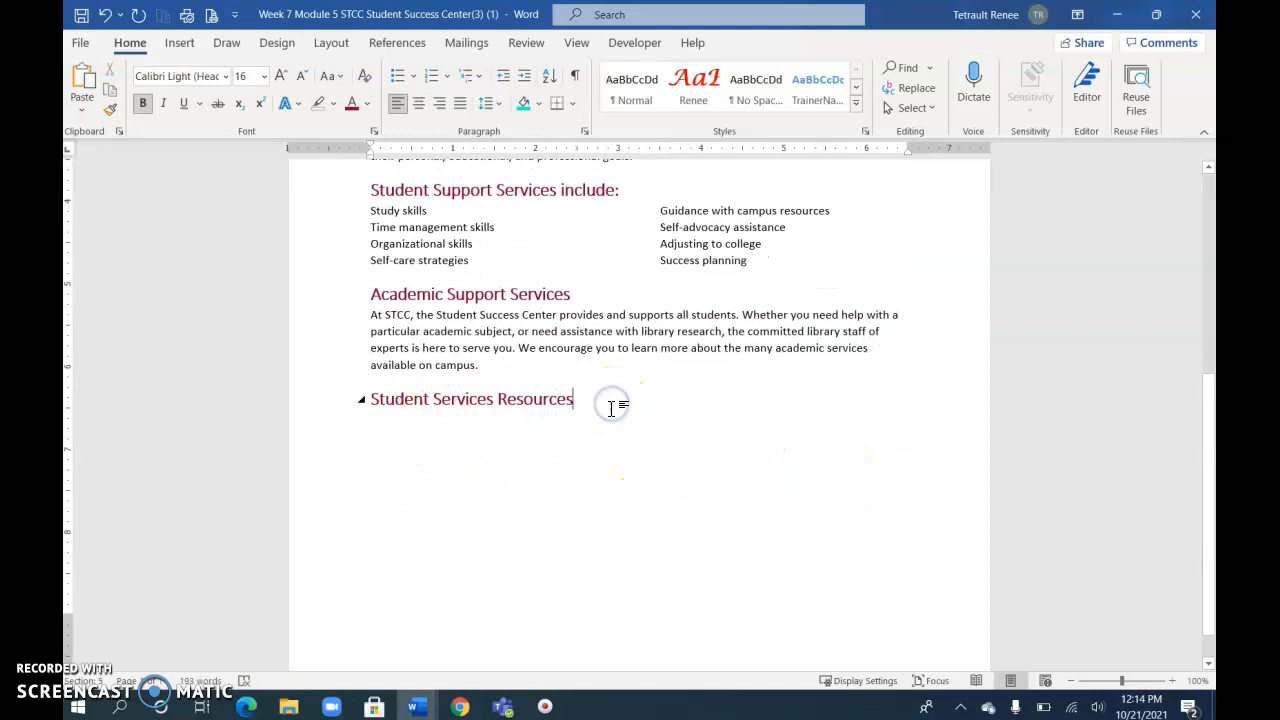
key(Return)
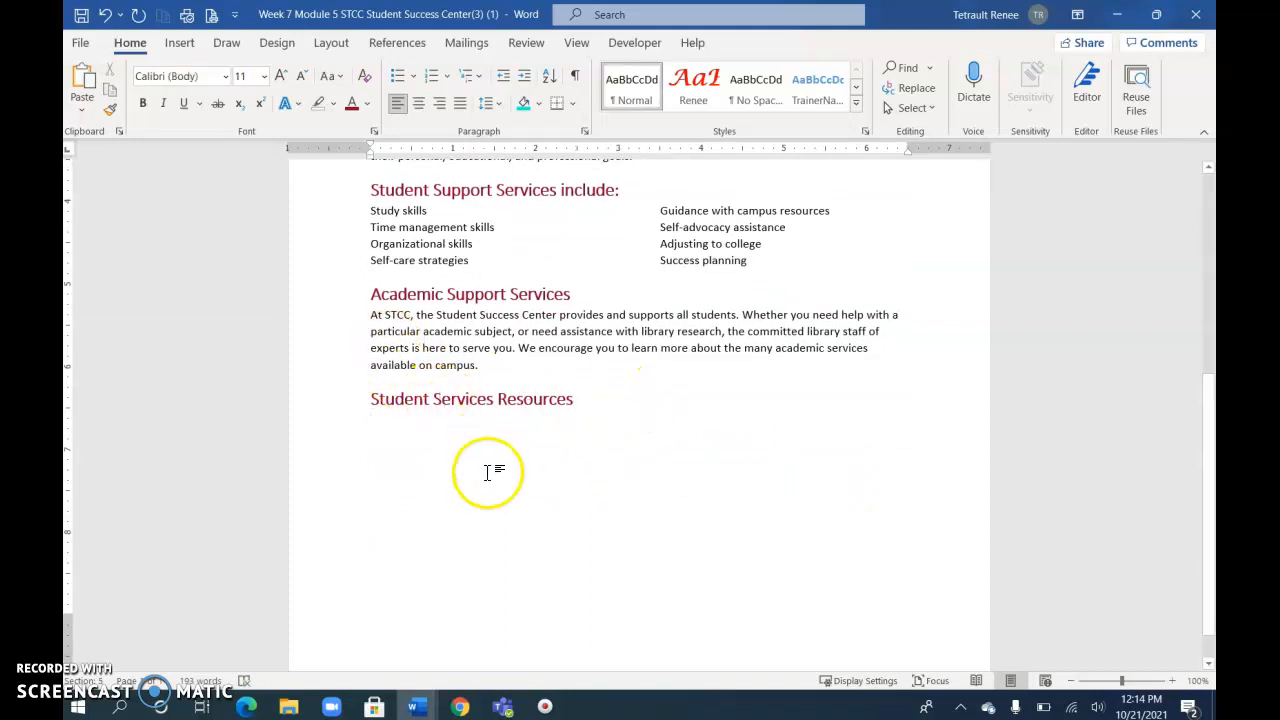
click(176, 46)
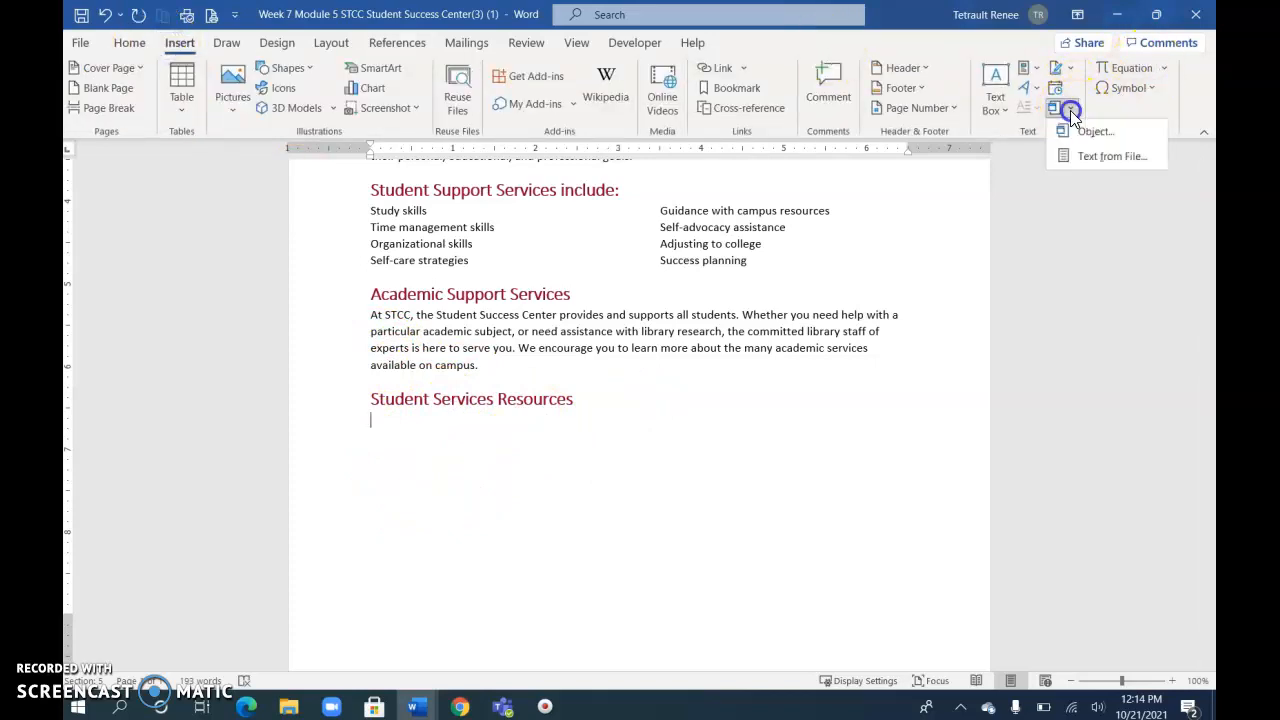
click(1099, 159)
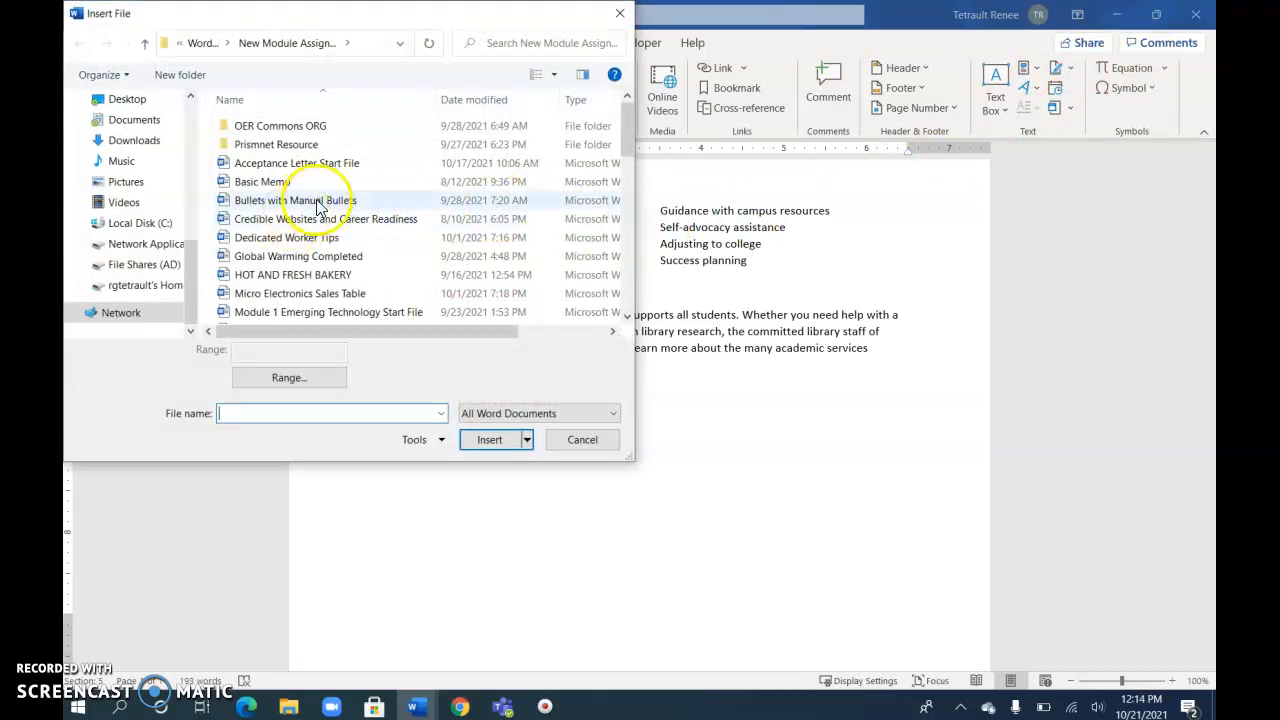
click(553, 104)
click(693, 222)
click(390, 126)
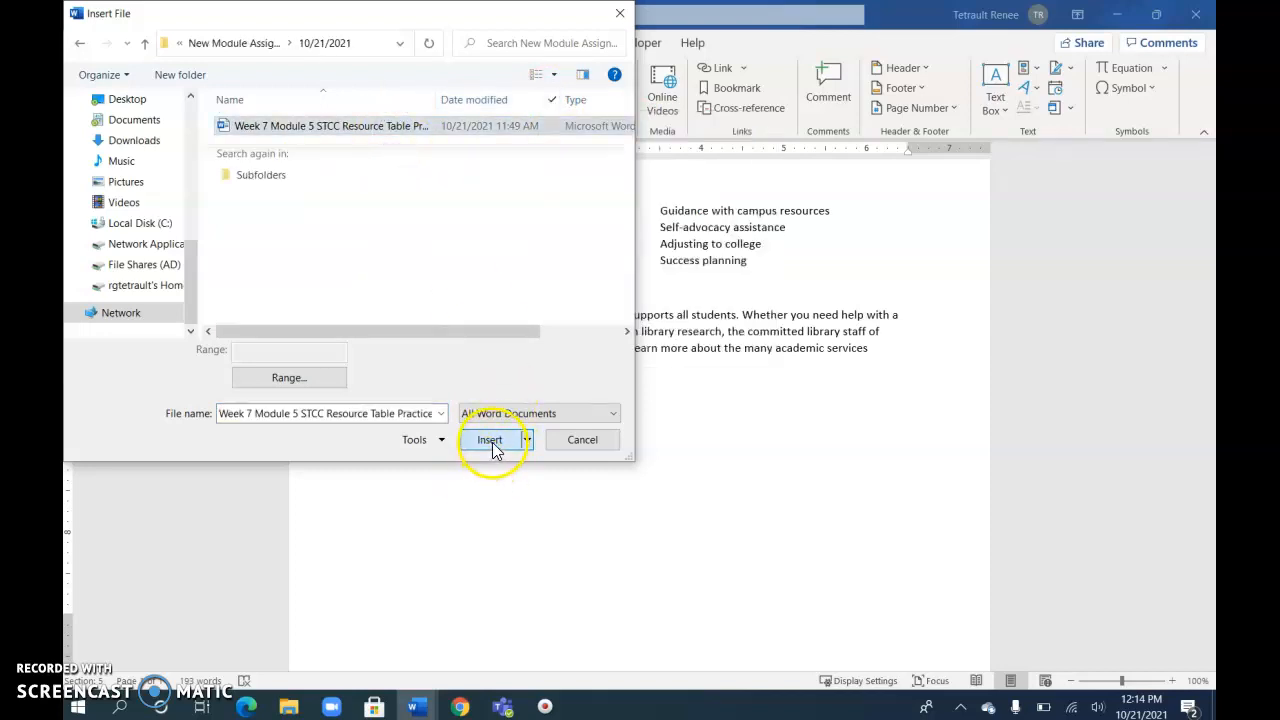
click(491, 442)
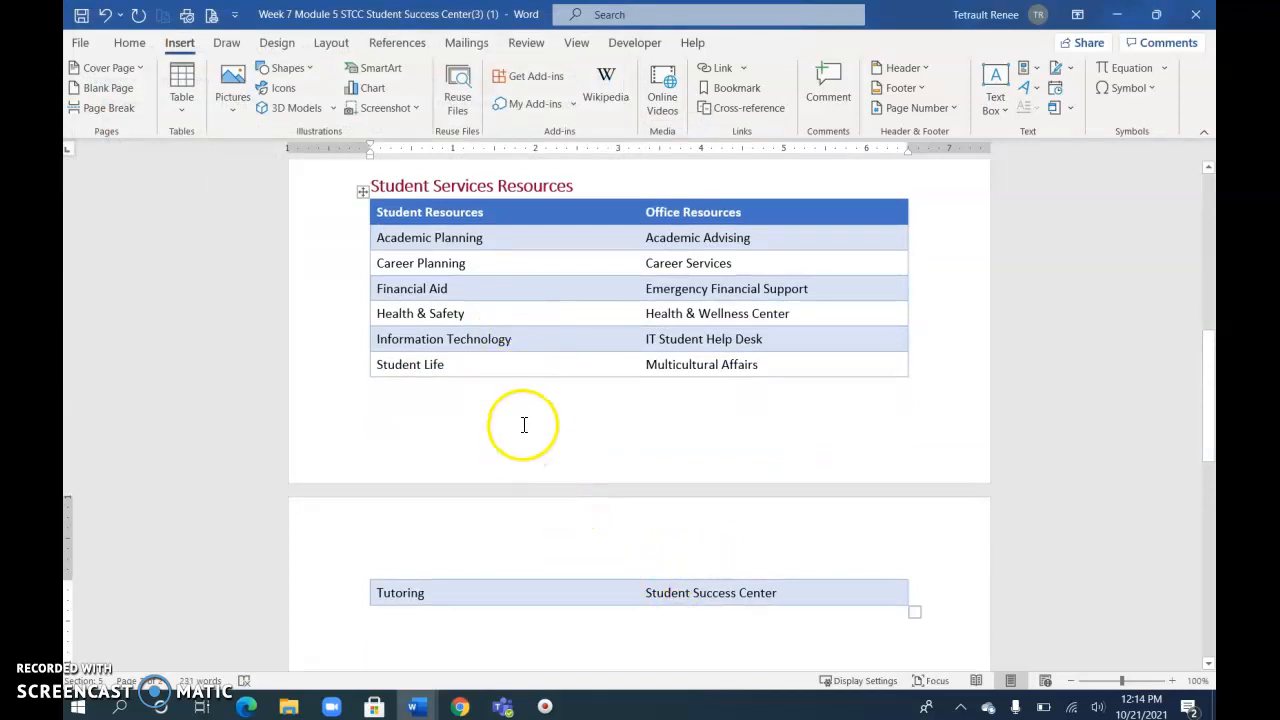
scroll(602, 578, up, 2)
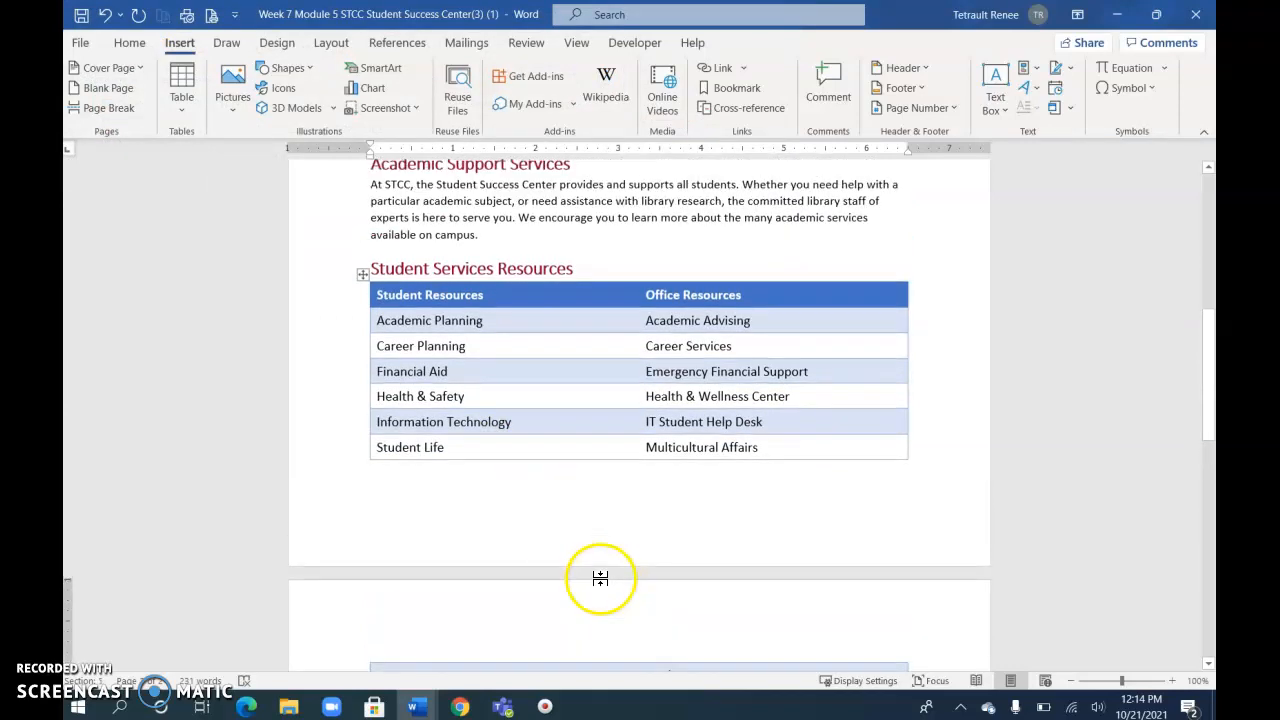
click(609, 307)
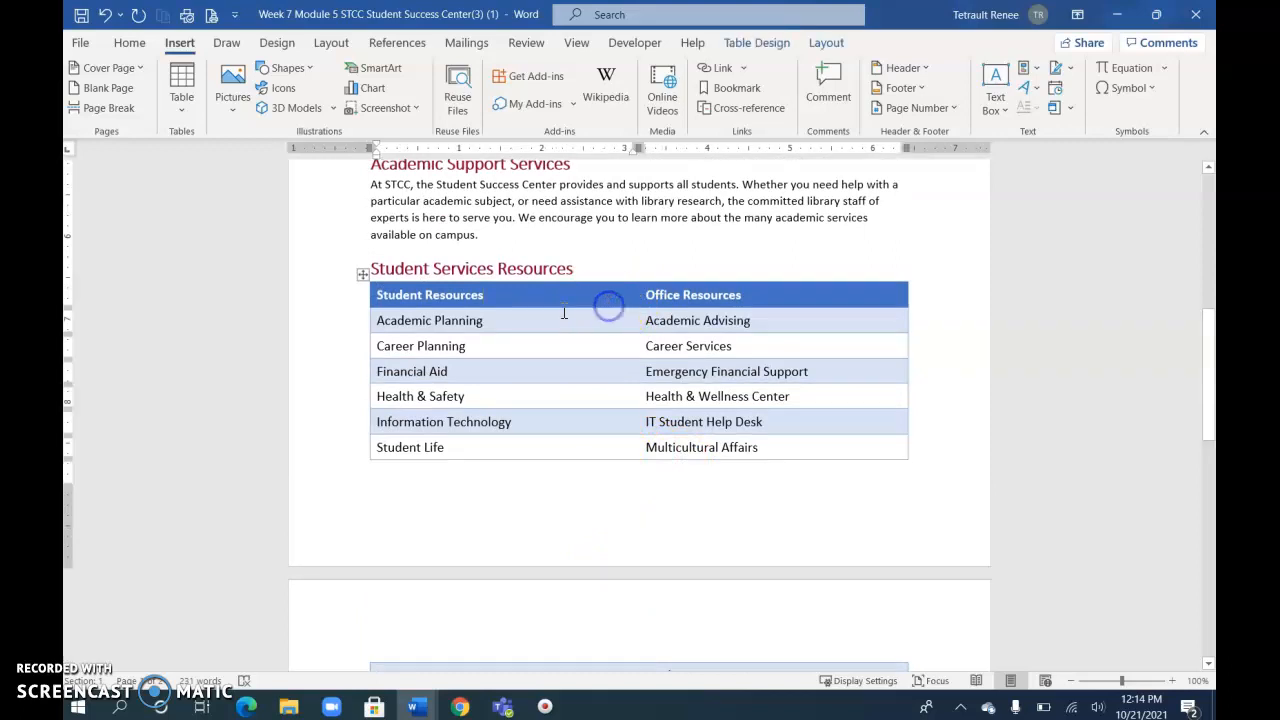
click(768, 45)
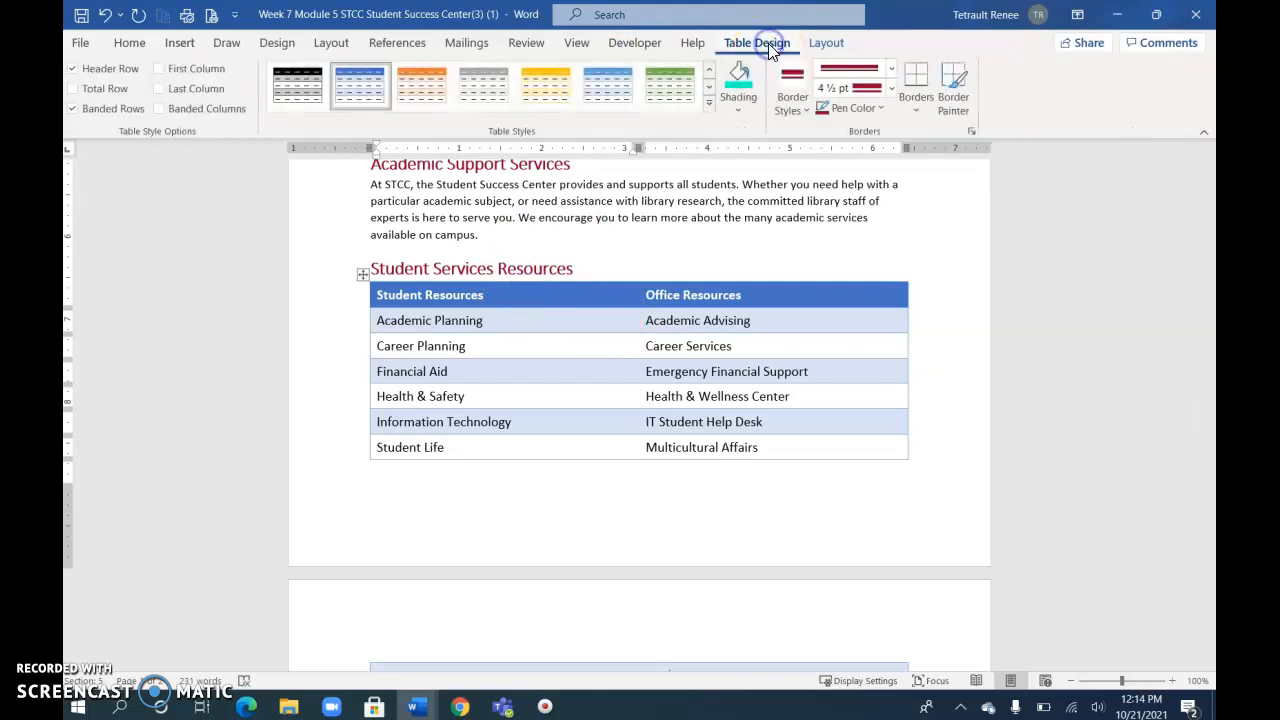
click(707, 105)
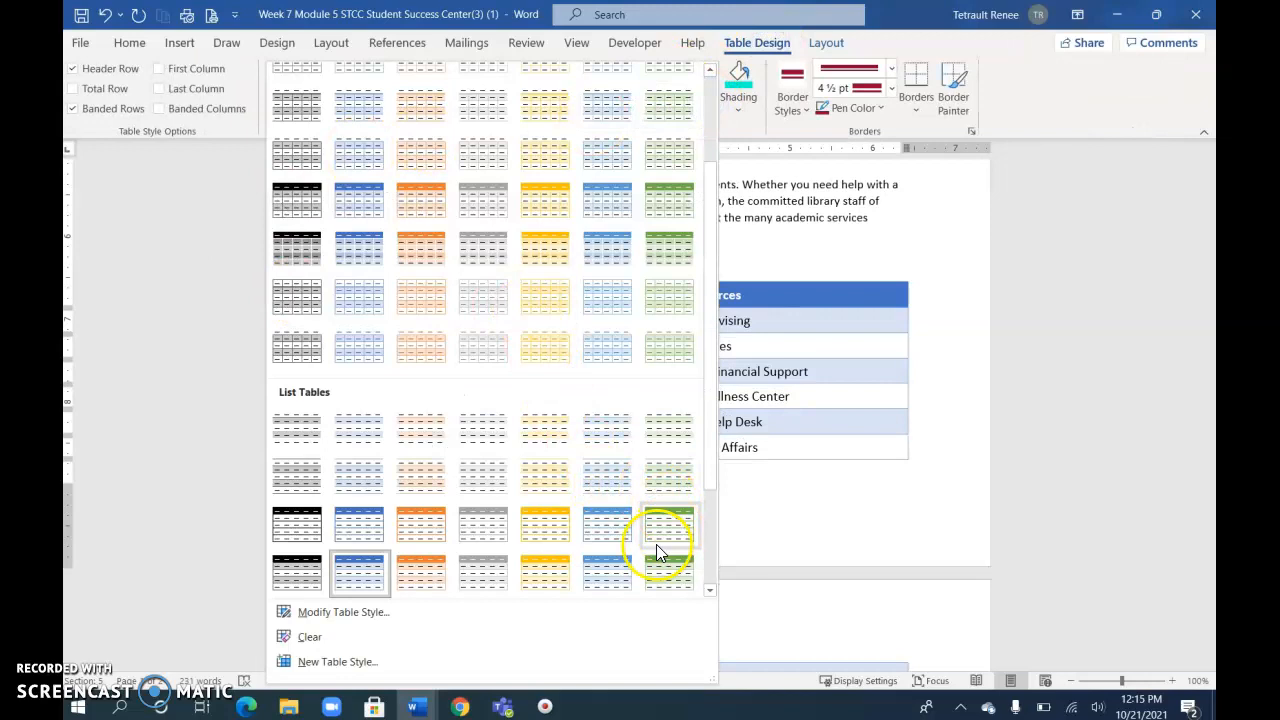
click(759, 295)
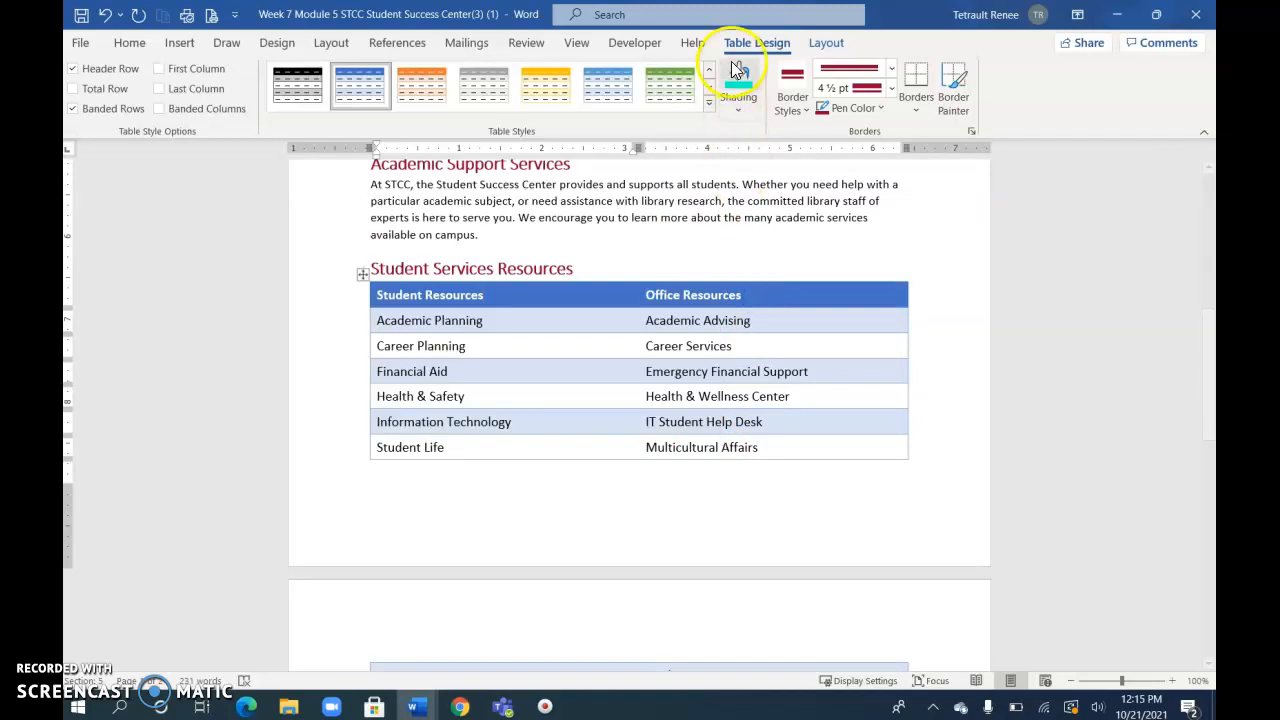
Step: Change the document's theme colors to the Red set
click(279, 43)
click(820, 88)
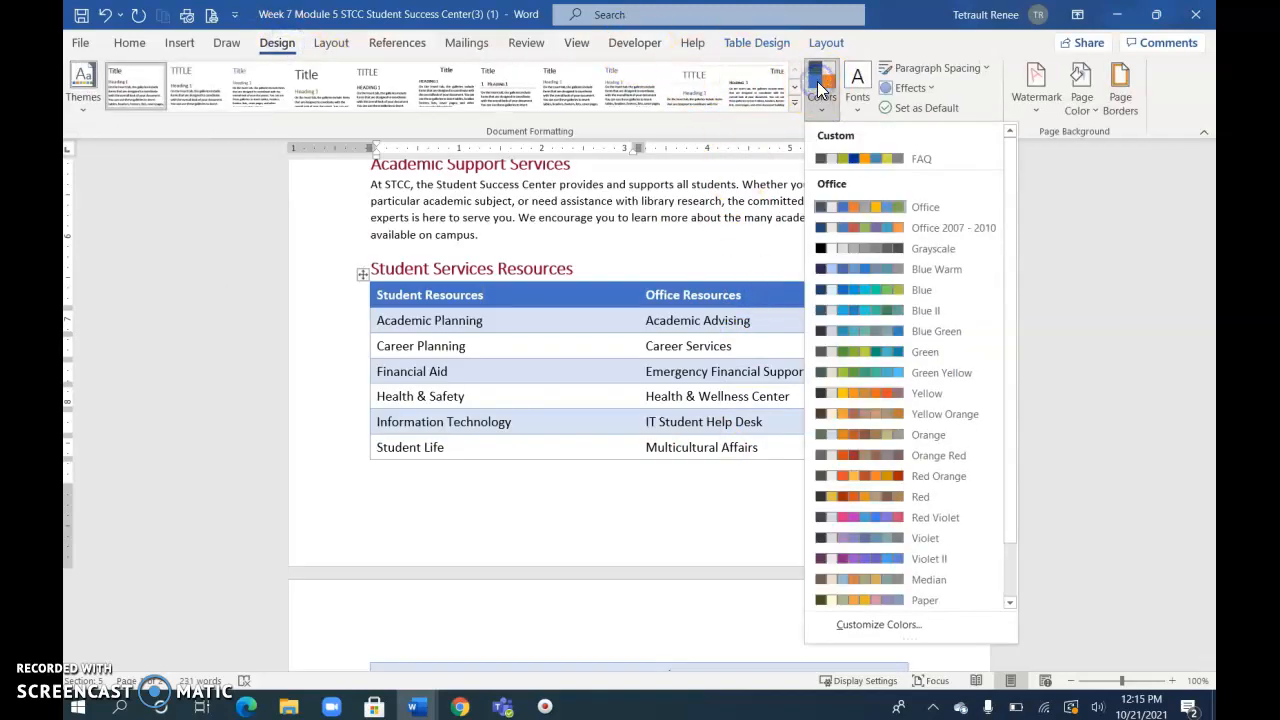
click(897, 497)
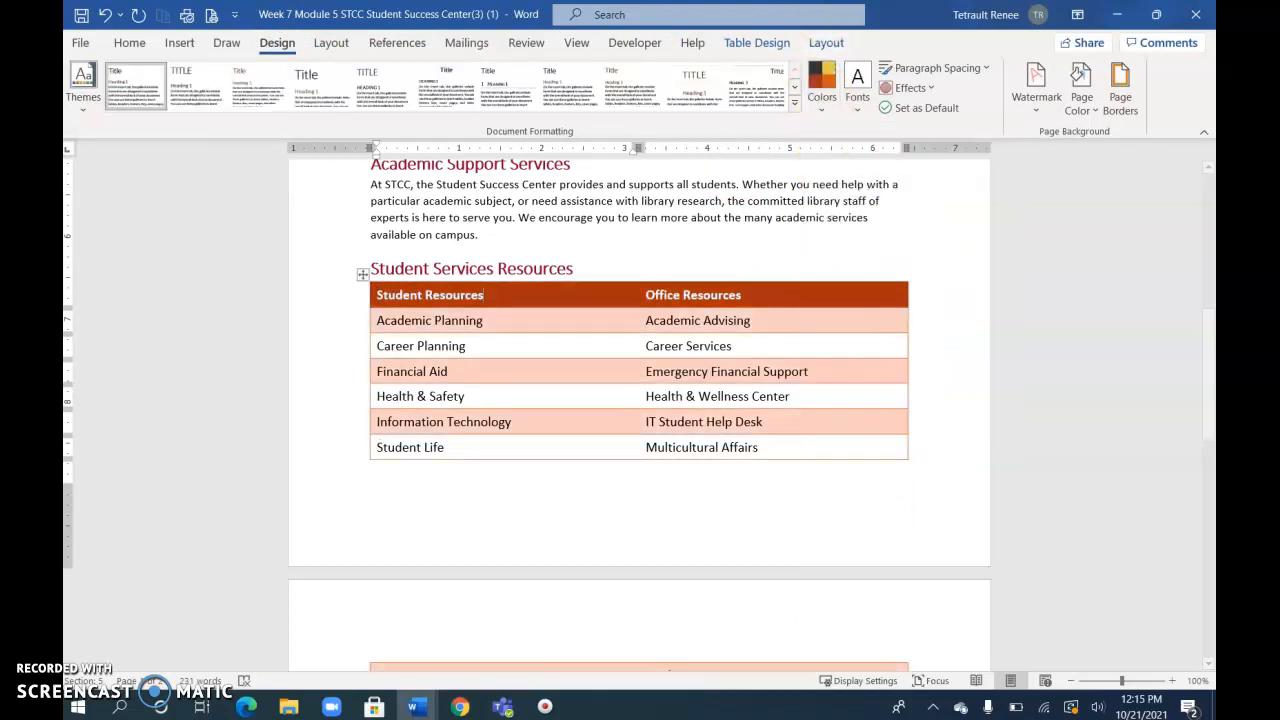
Step: Apply the dark red table style with a solid header, banded rows and full grid lines to the Student Services Resources table
click(770, 46)
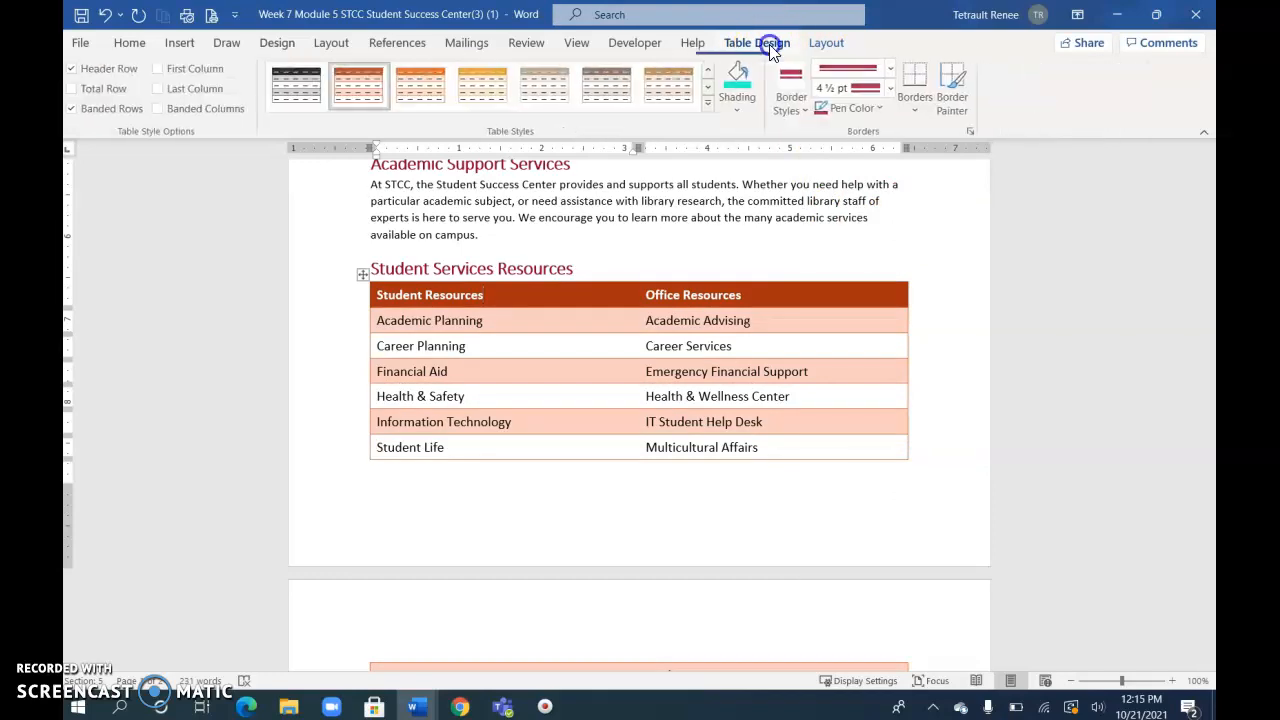
click(707, 110)
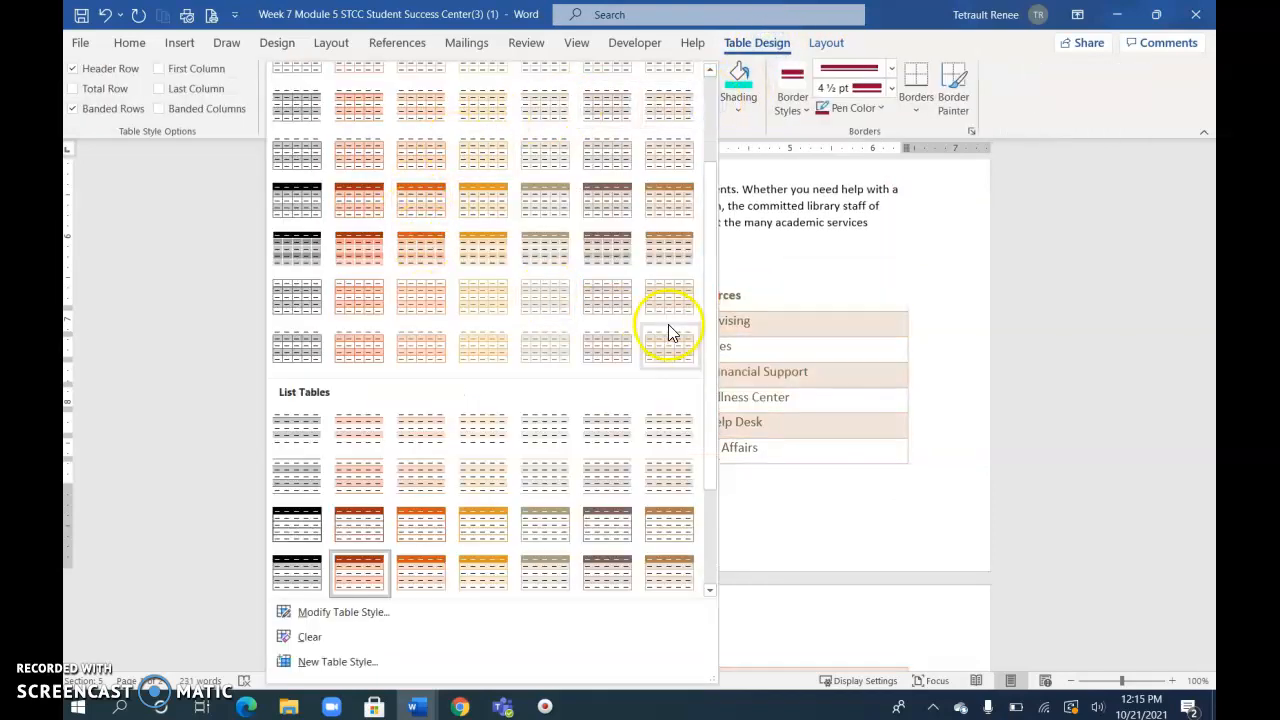
click(350, 207)
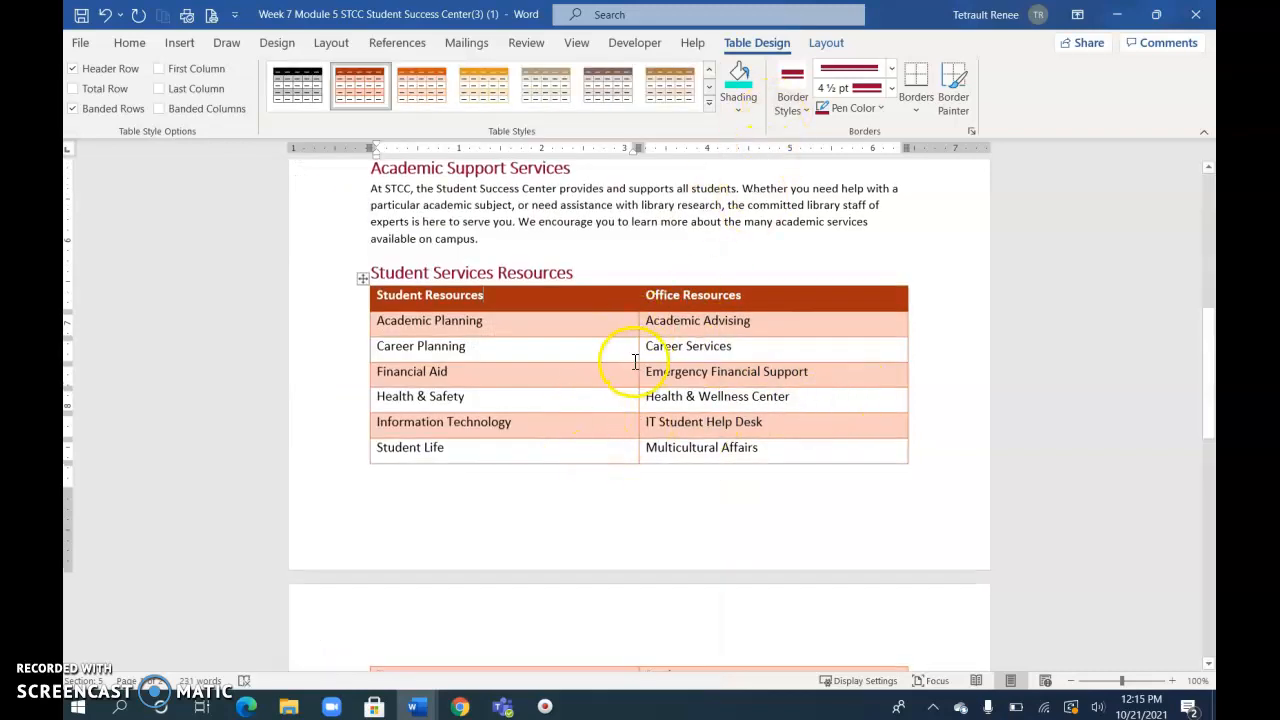
scroll(614, 560, down, 4)
scroll(640, 470, up, 5)
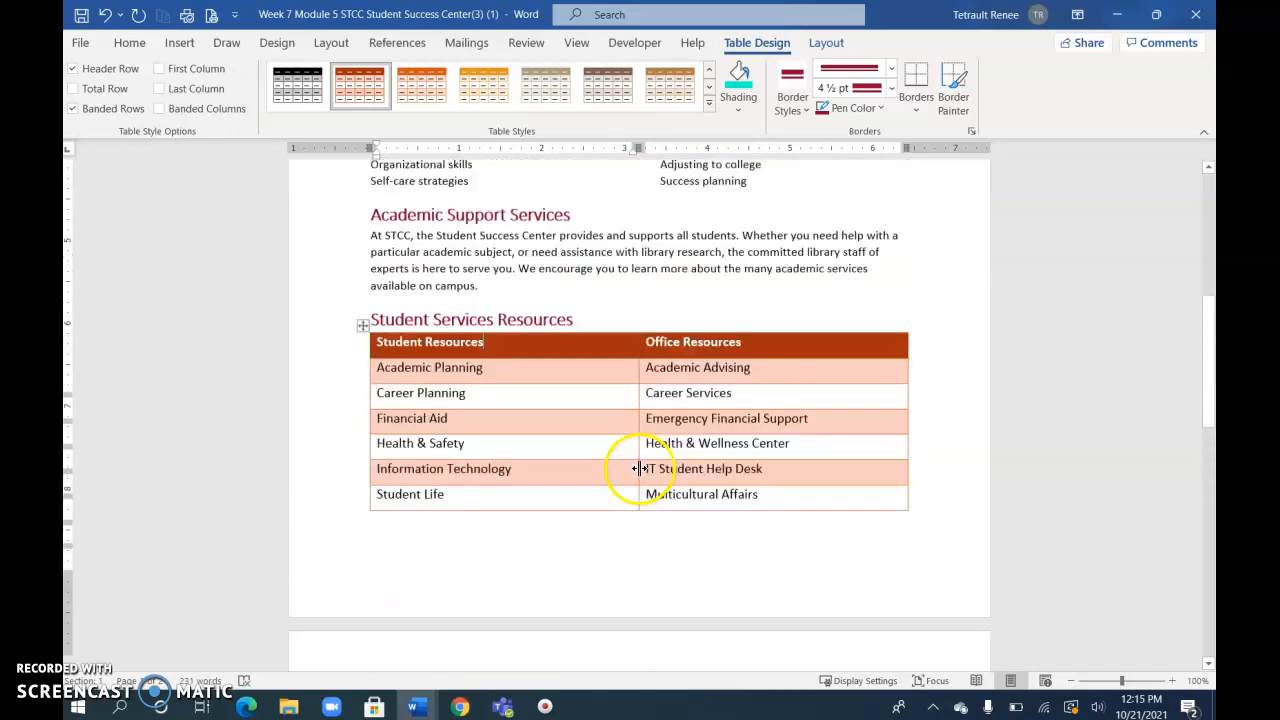
Step: Reduce the bottom page margin of the entire document to fit the whole resources table on the first page
click(588, 357)
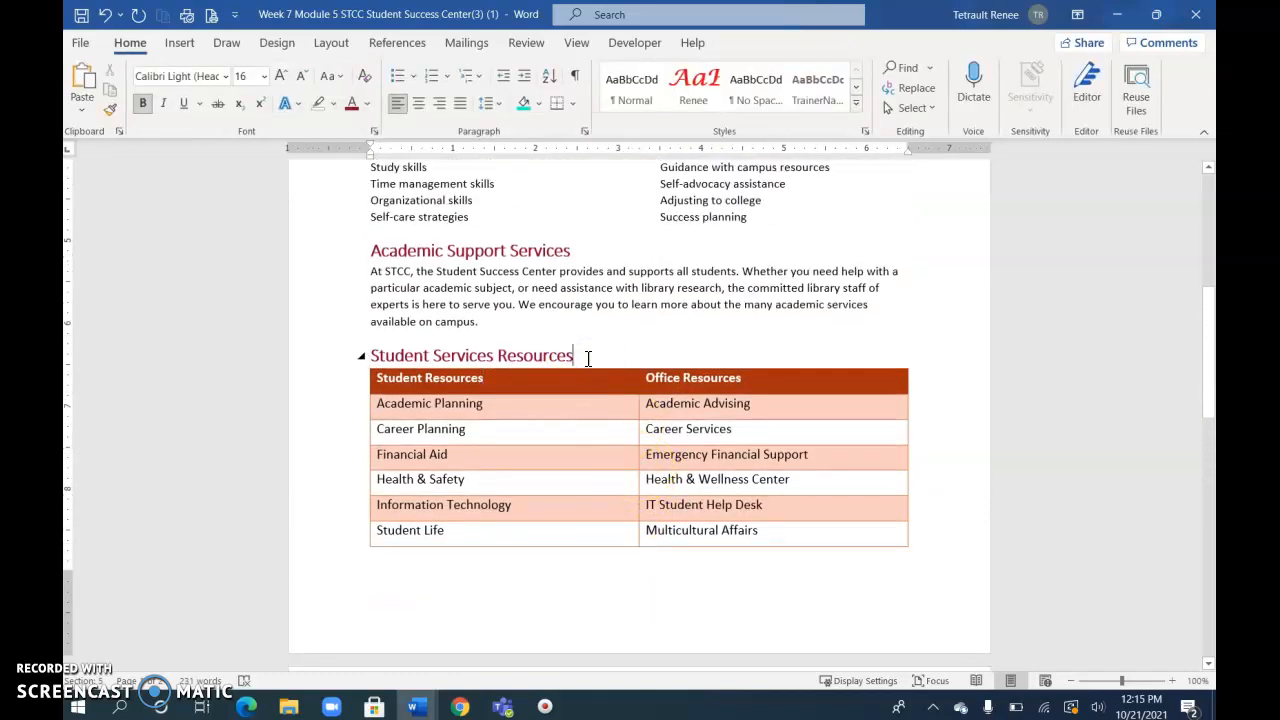
key(ctrl+a)
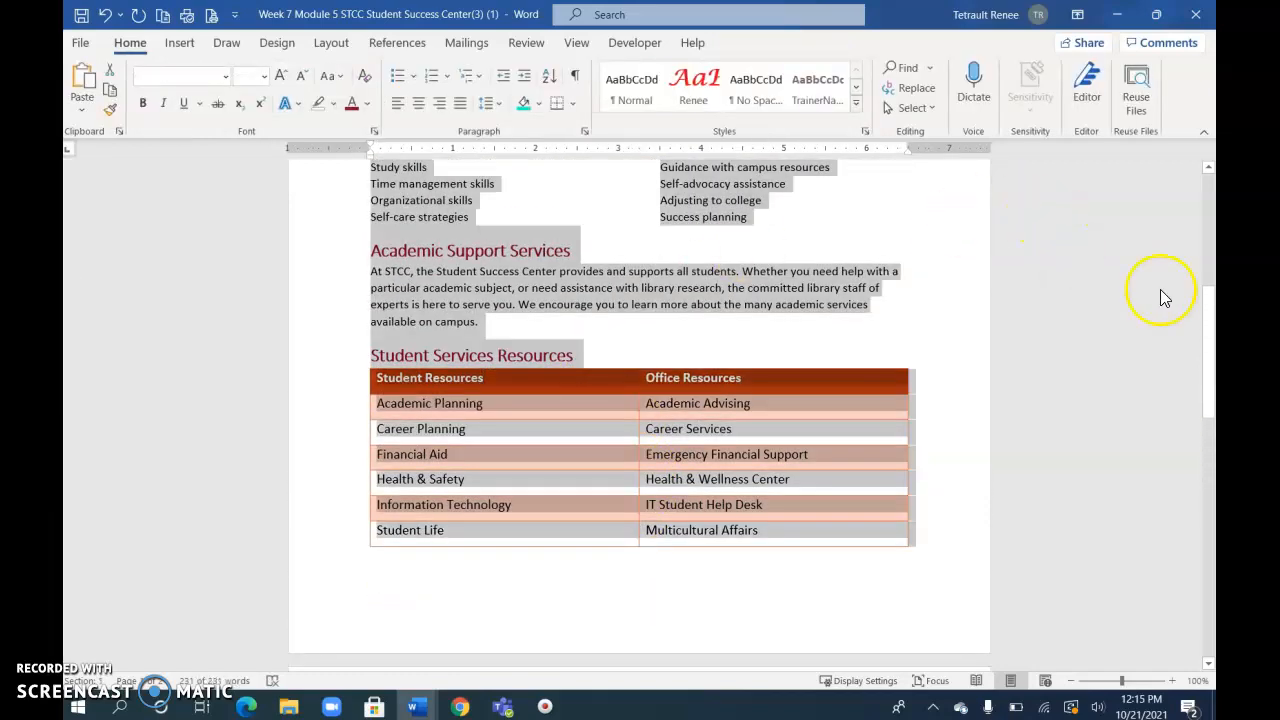
drag(1210, 325, 1209, 200)
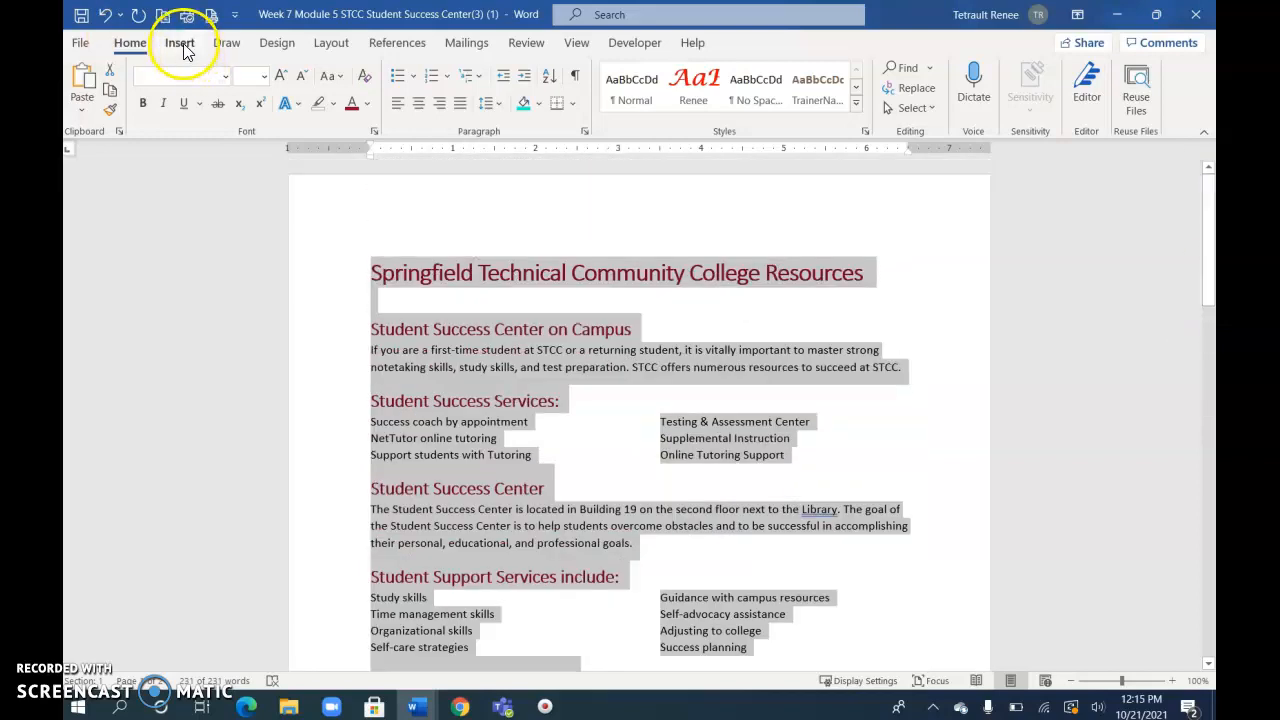
click(324, 44)
click(72, 80)
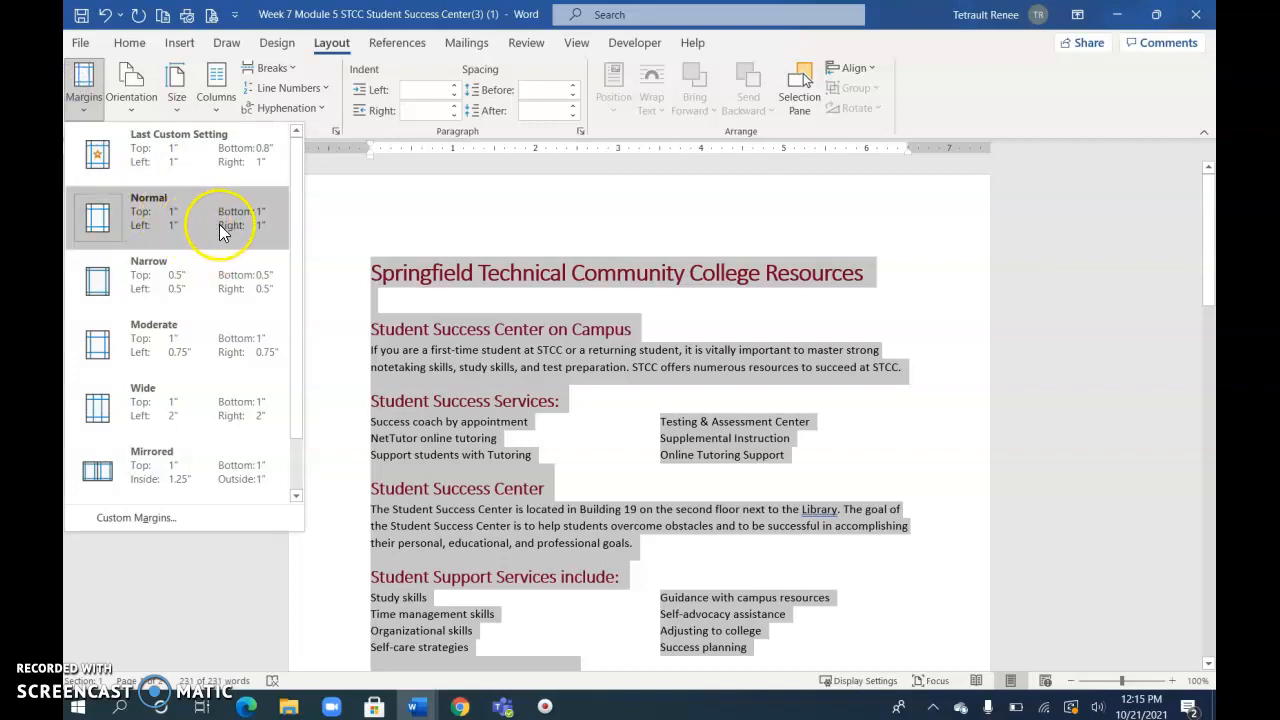
click(160, 521)
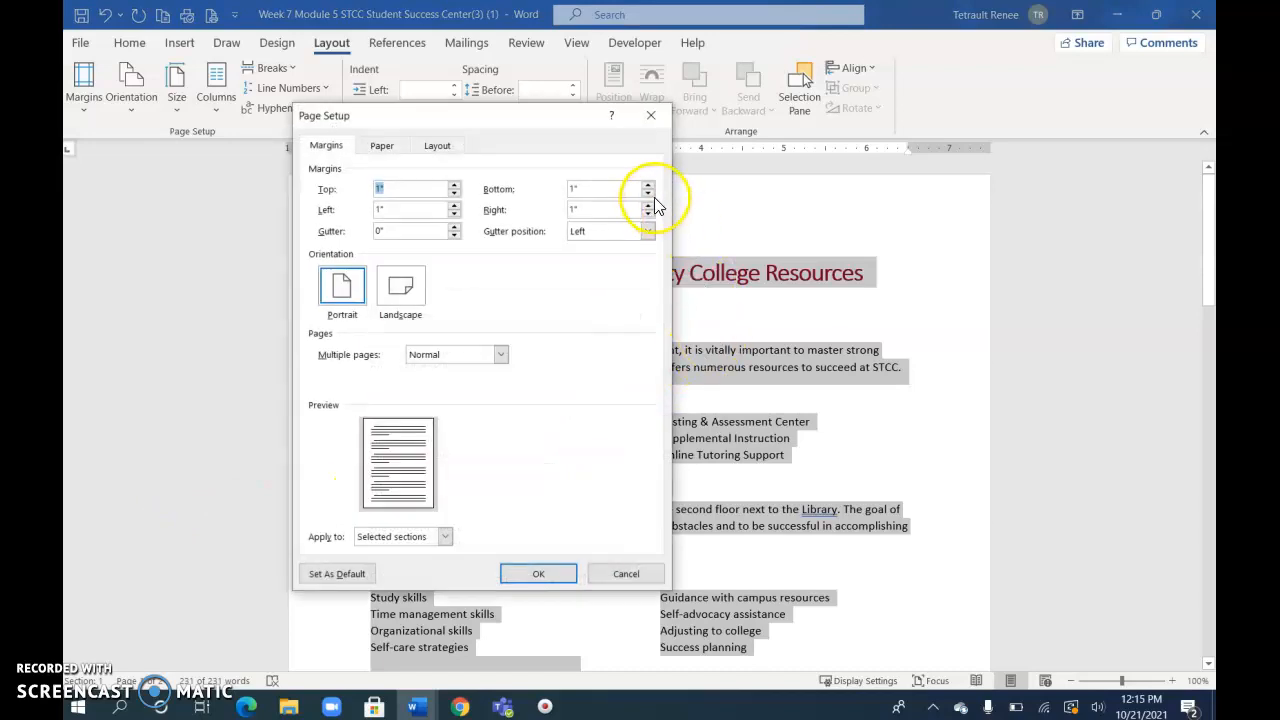
click(649, 199)
click(538, 574)
scroll(866, 420, down, 6)
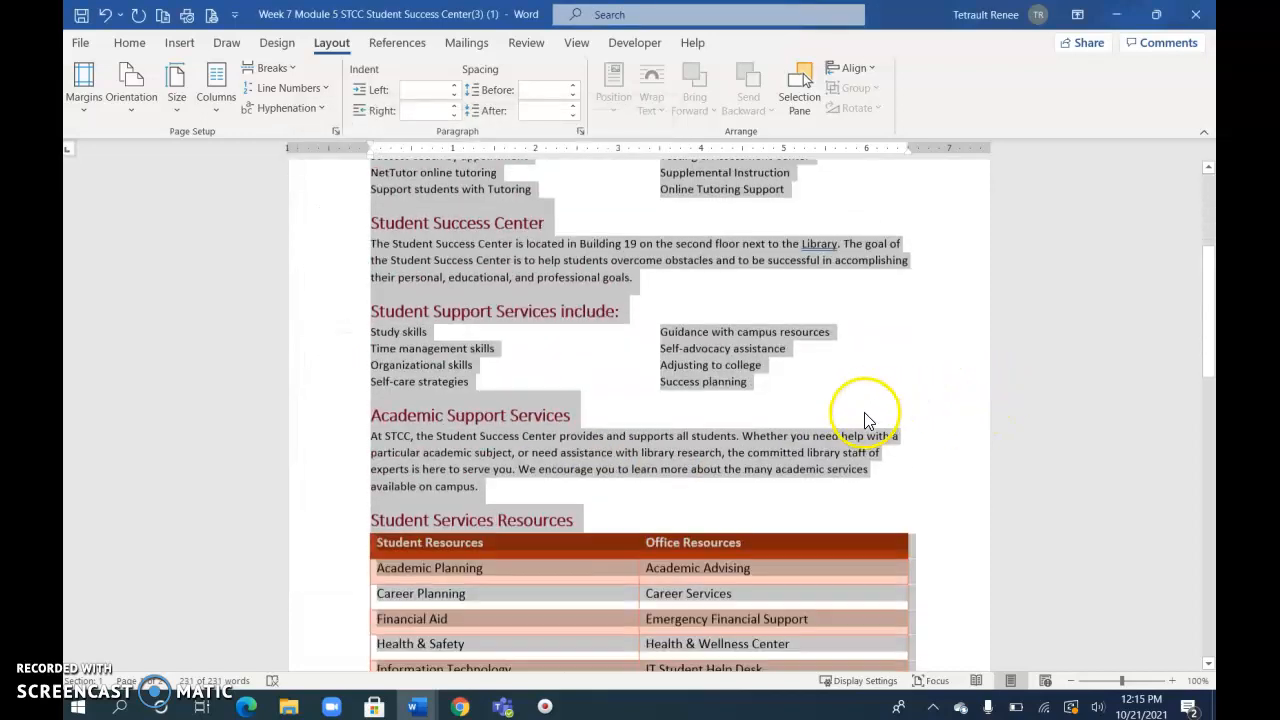
scroll(863, 428, down, 3)
click(863, 437)
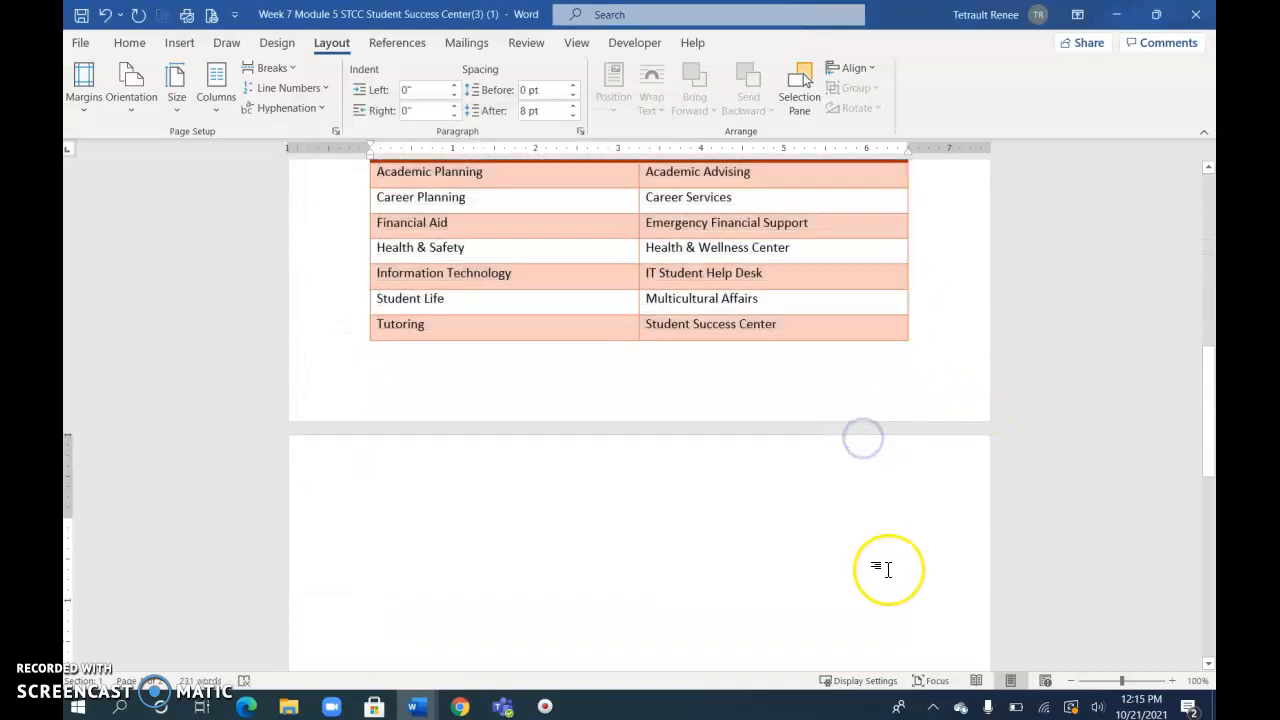
Step: Remove the blank second page after the Student Services Resources table
click(834, 529)
key(BackSpace)
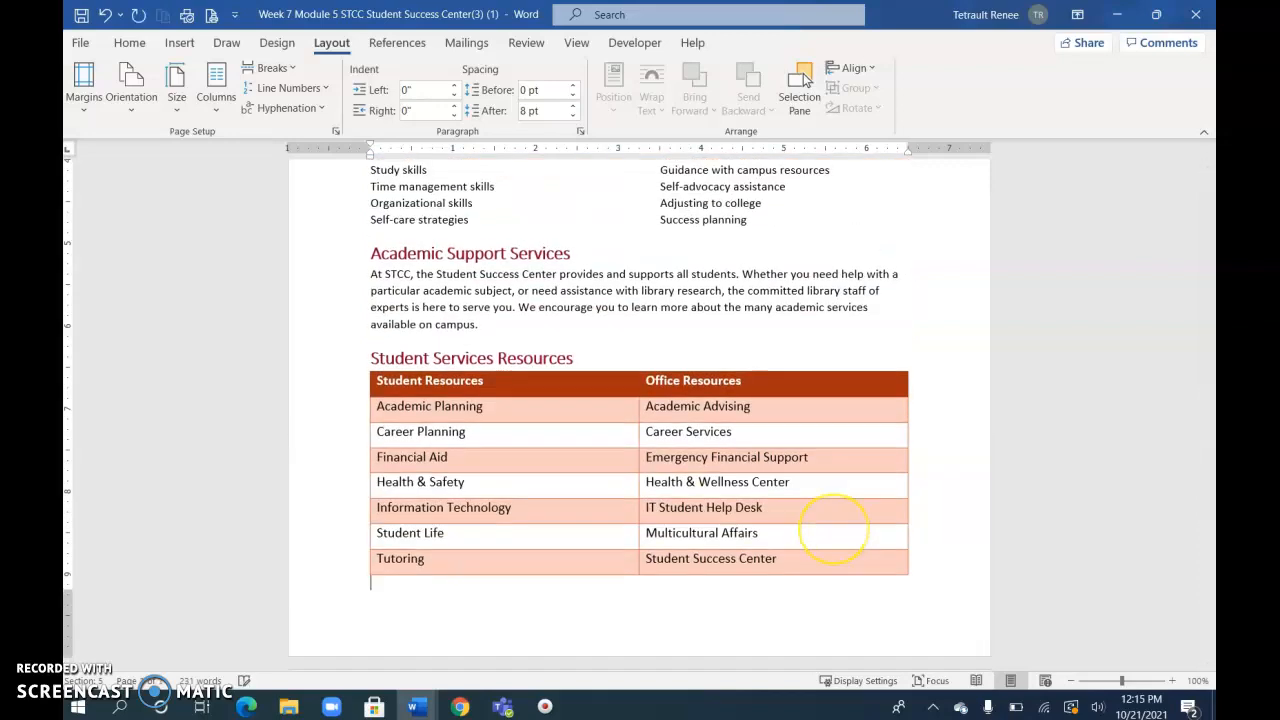
Step: View the document as one whole page to check its layout, and return the zoom to 100%
scroll(1089, 392, up, 4)
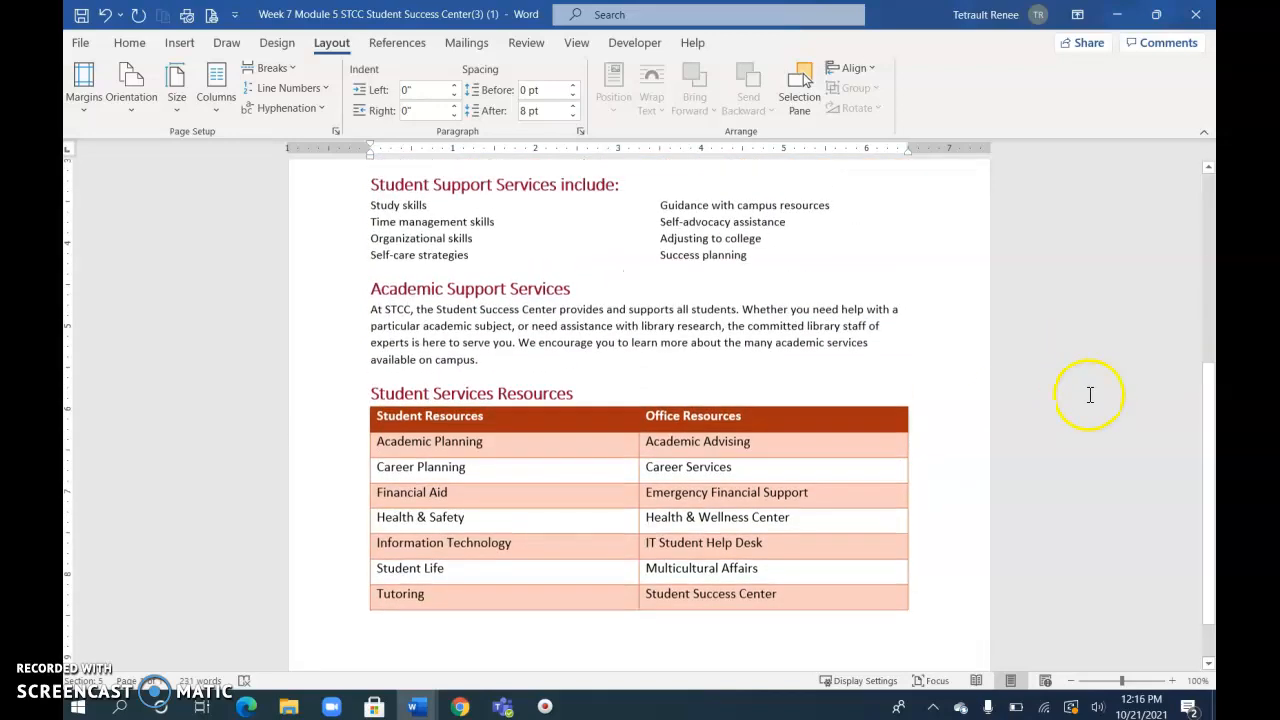
scroll(944, 249, up, 4)
click(579, 47)
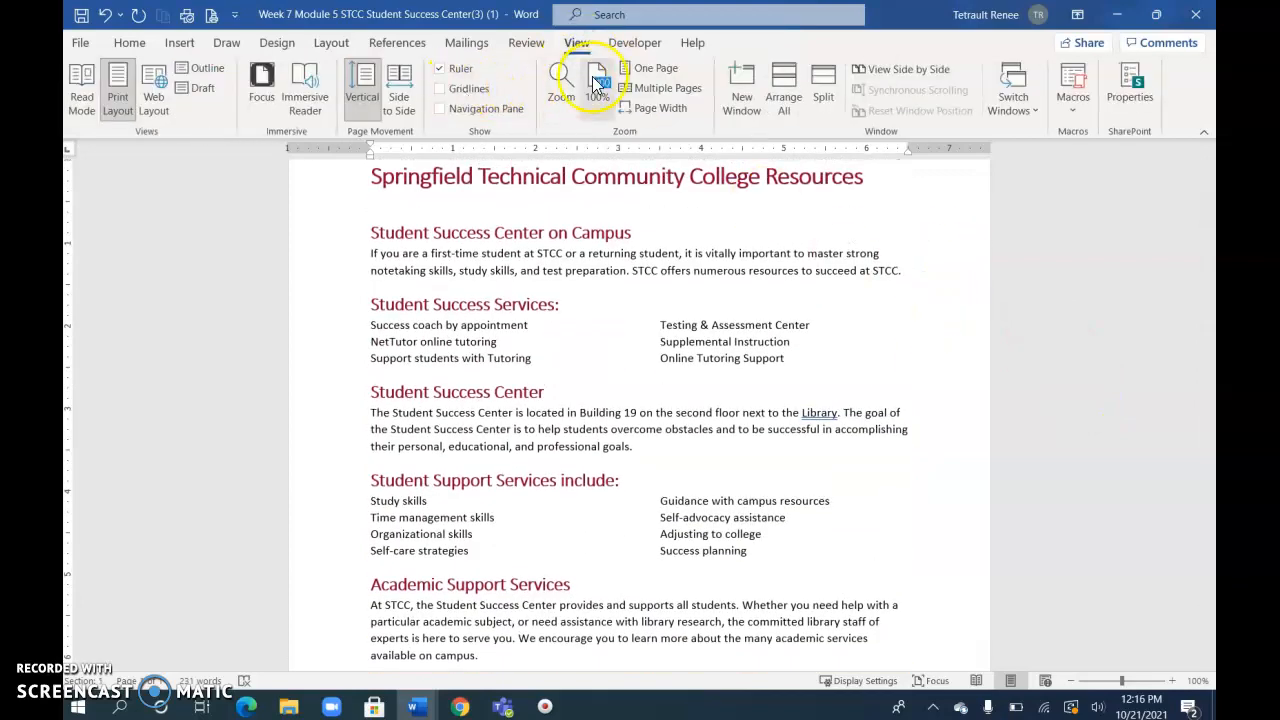
click(645, 70)
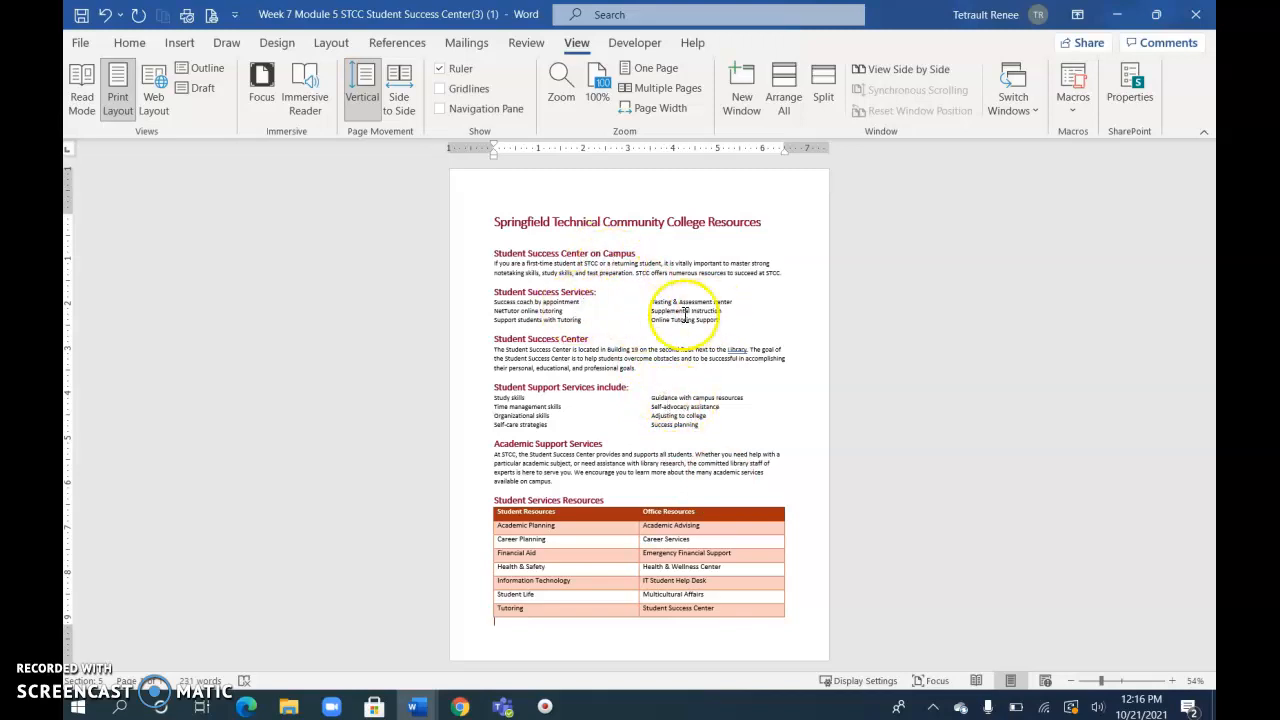
click(598, 82)
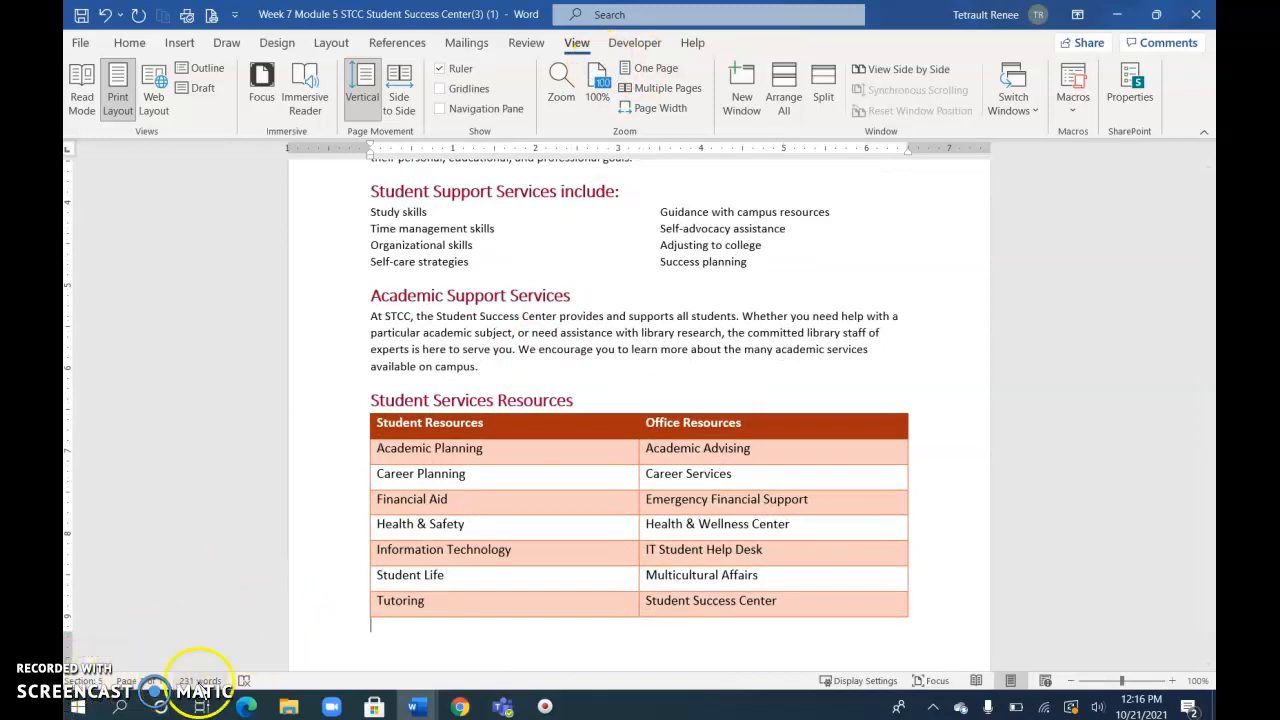
Step: Check the Section option in the status bar settings and place the cursor in the document title
right_click(321, 682)
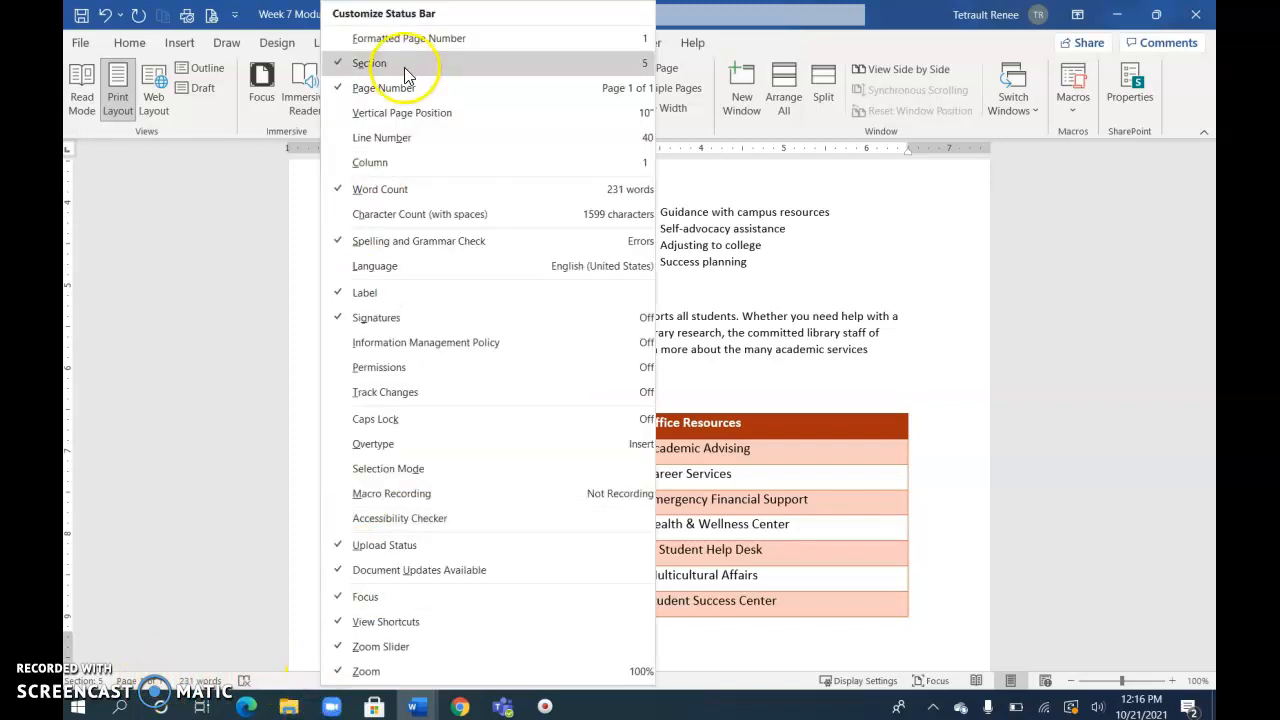
click(748, 264)
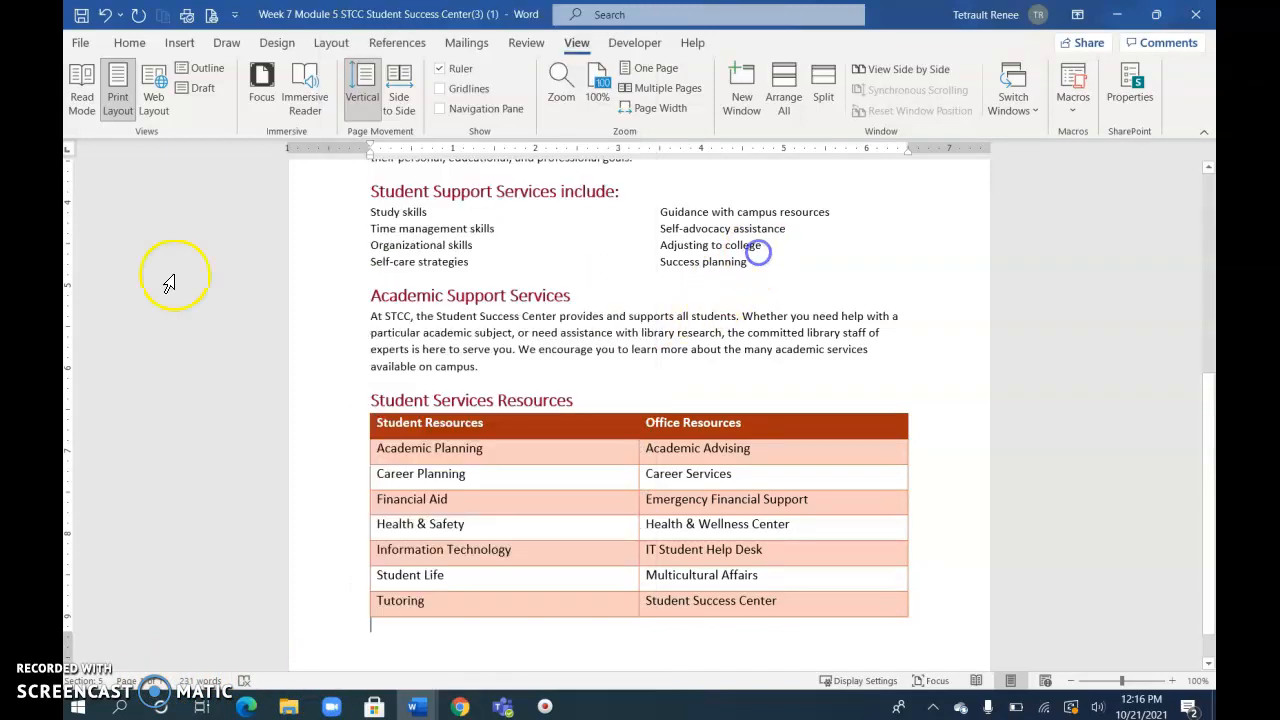
scroll(176, 260, up, 4)
scroll(182, 244, up, 1)
click(530, 188)
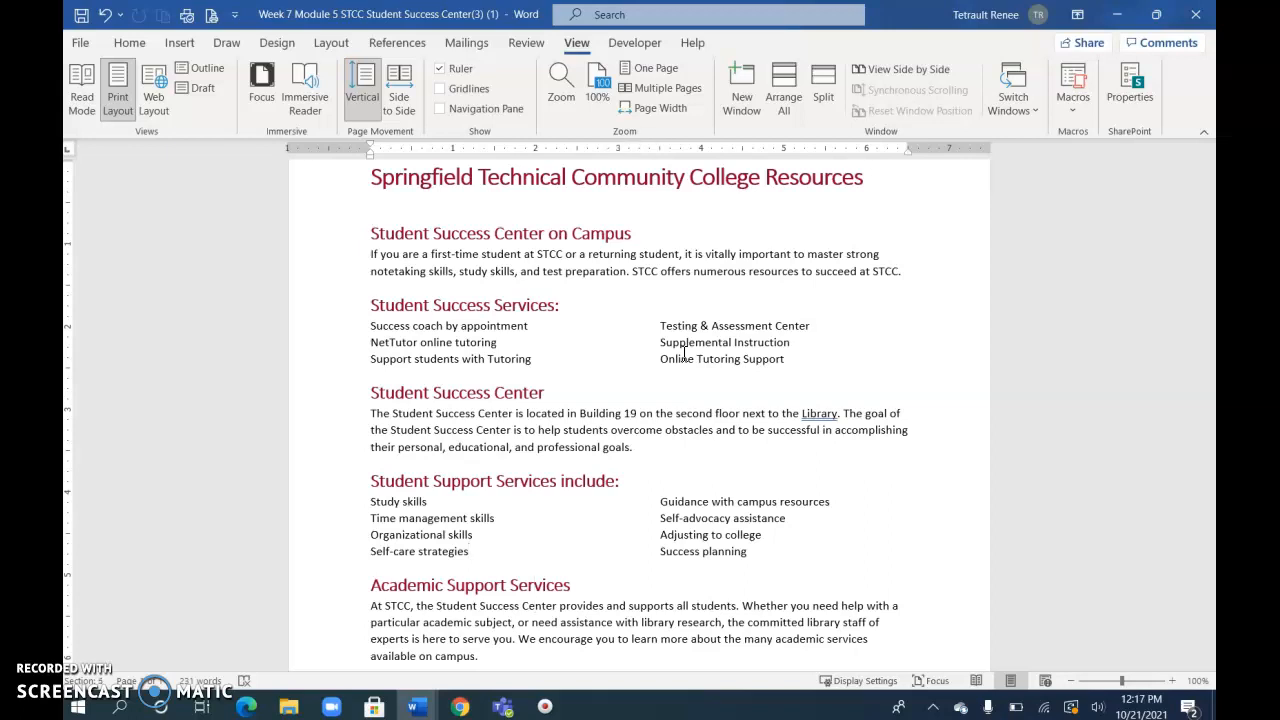
Step: Examine the section numbers from the document's beginning through the two-column lists under Student Success Services and Student Support Services
scroll(684, 354, down, 1)
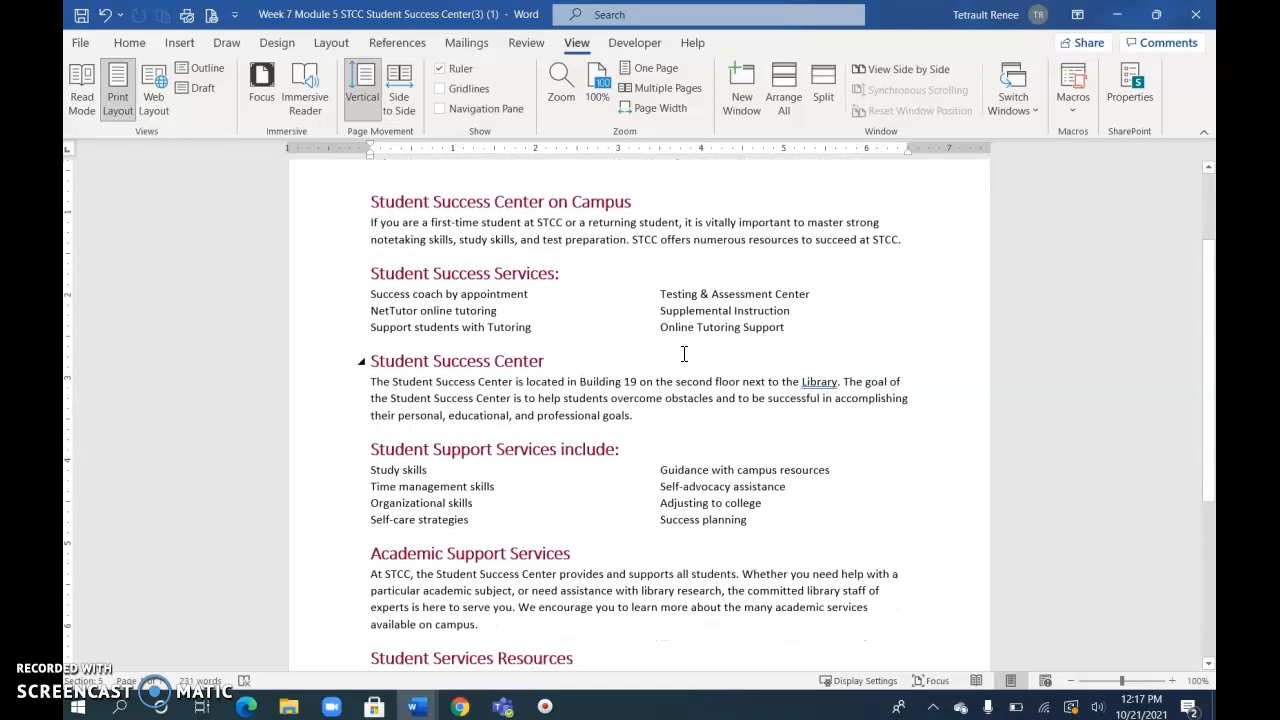
scroll(684, 354, down, 4)
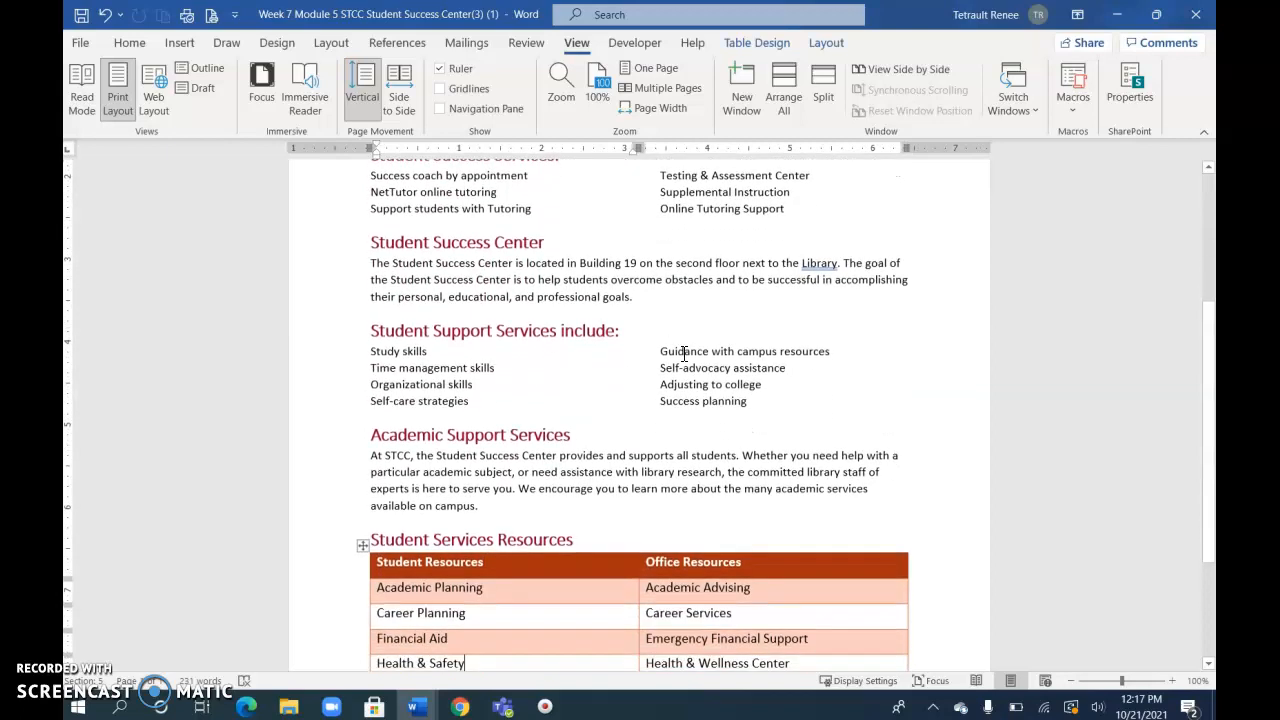
key(ctrl+Home)
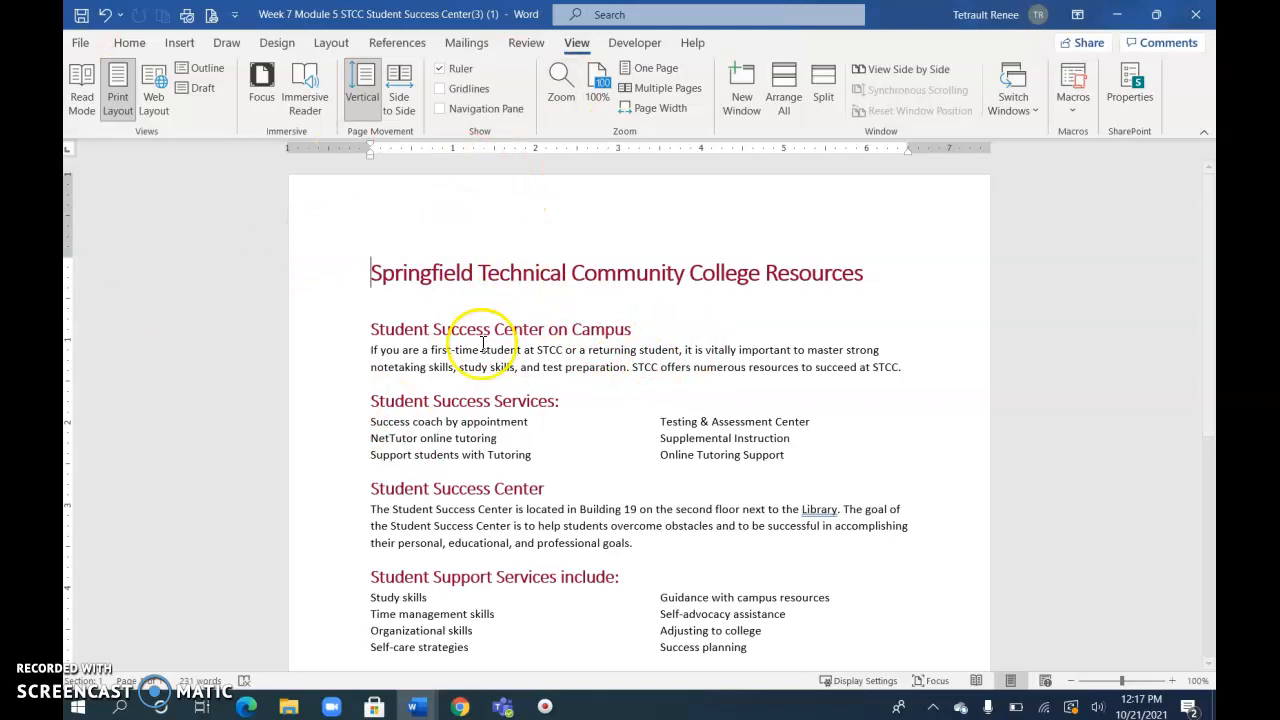
click(441, 205)
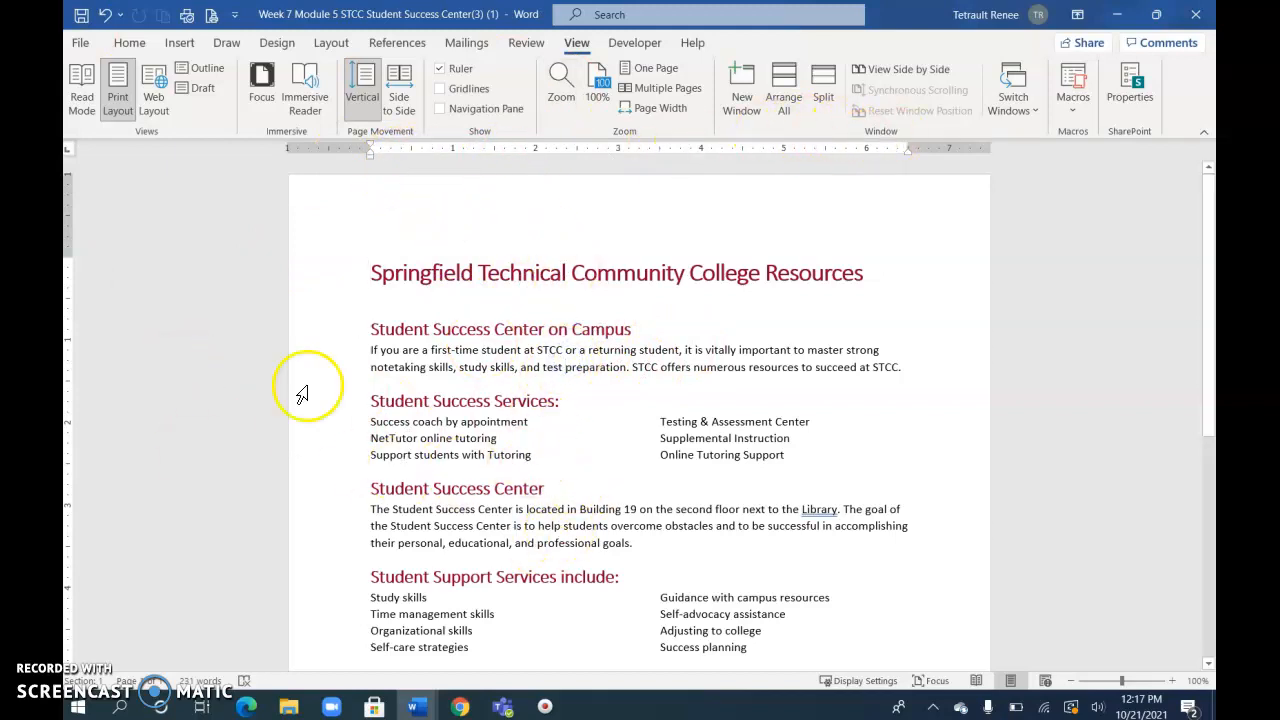
click(580, 436)
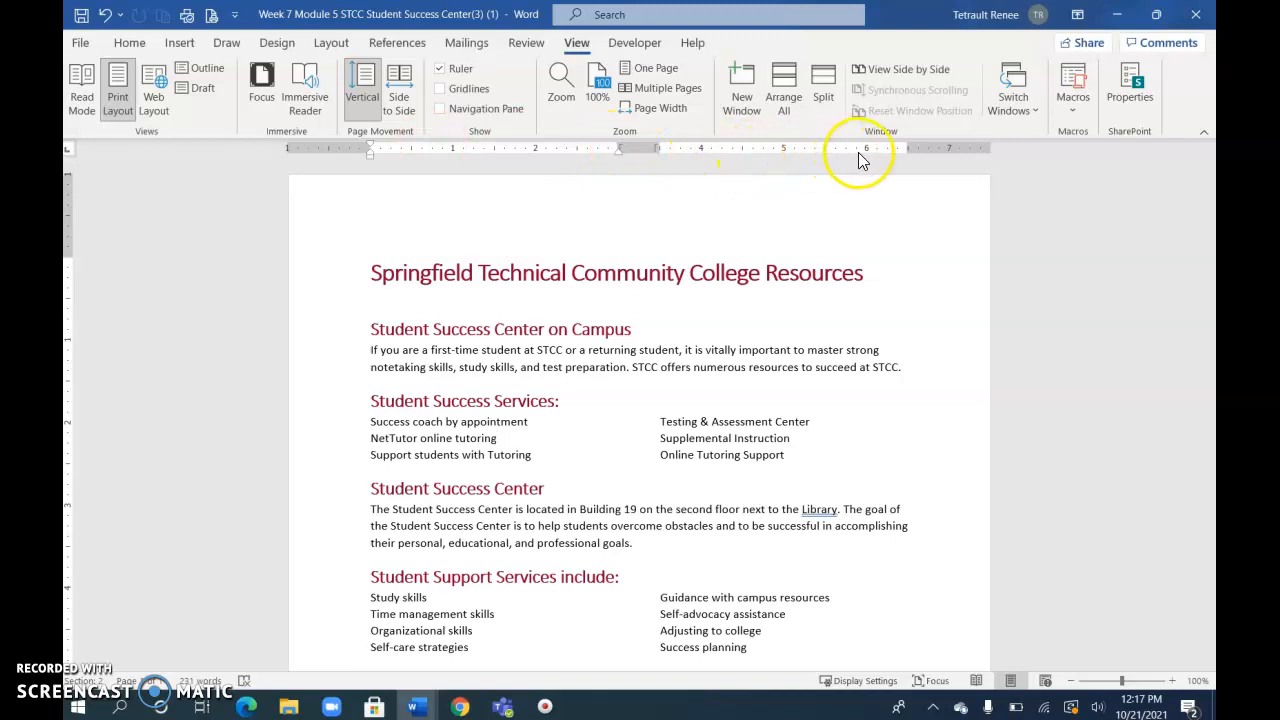
scroll(625, 512, down, 2)
scroll(625, 512, down, 2)
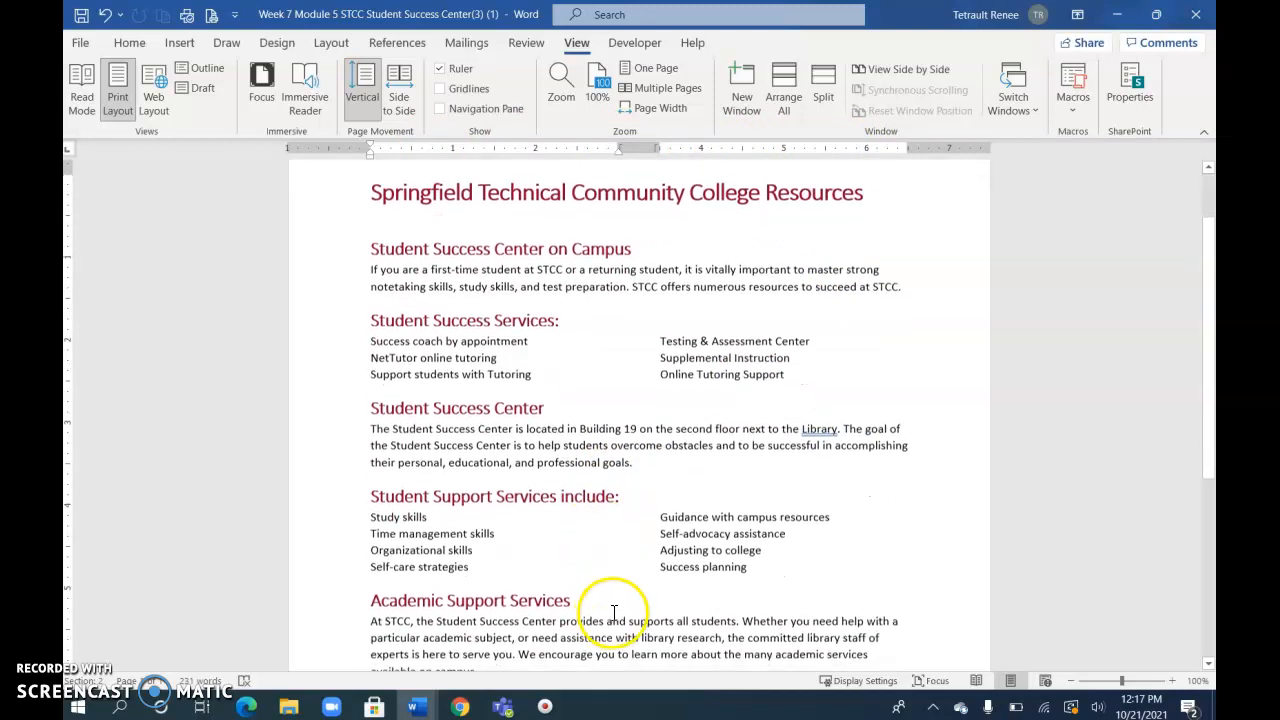
click(621, 538)
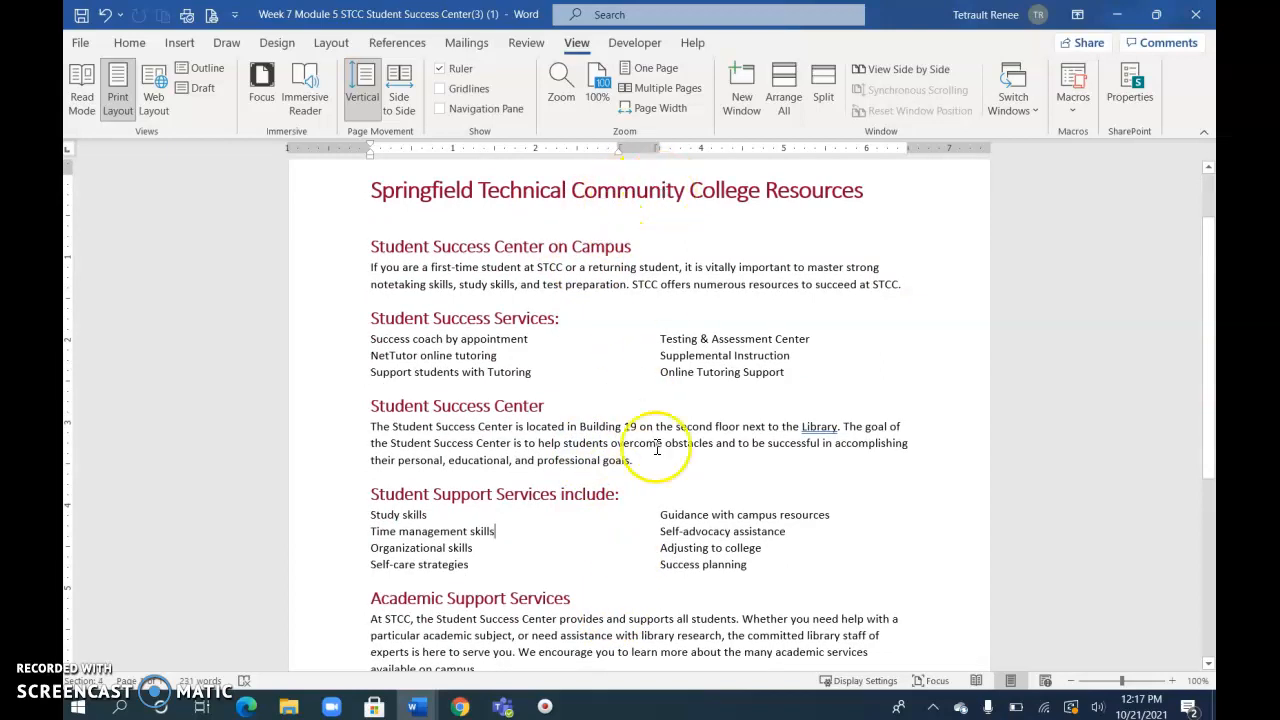